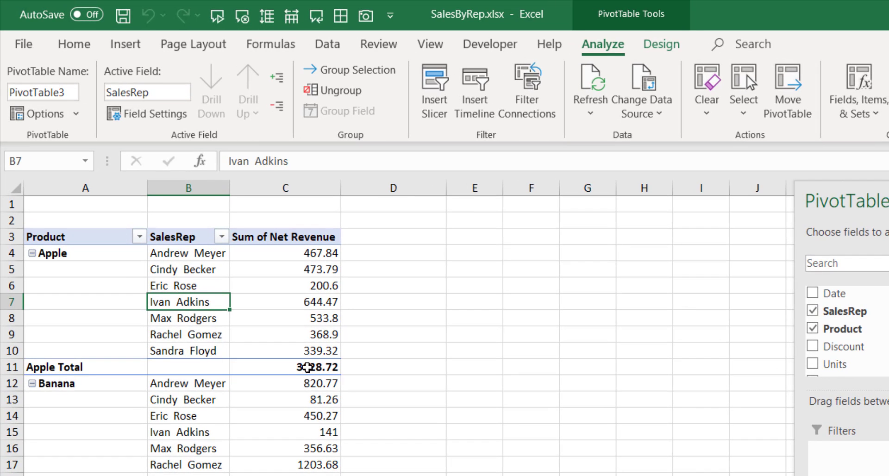
# Examine the default Net Revenue subtotals for the Apple and Banana product groups in the PivotTable.
pyautogui.click(307, 367)
pyautogui.click(88, 255)
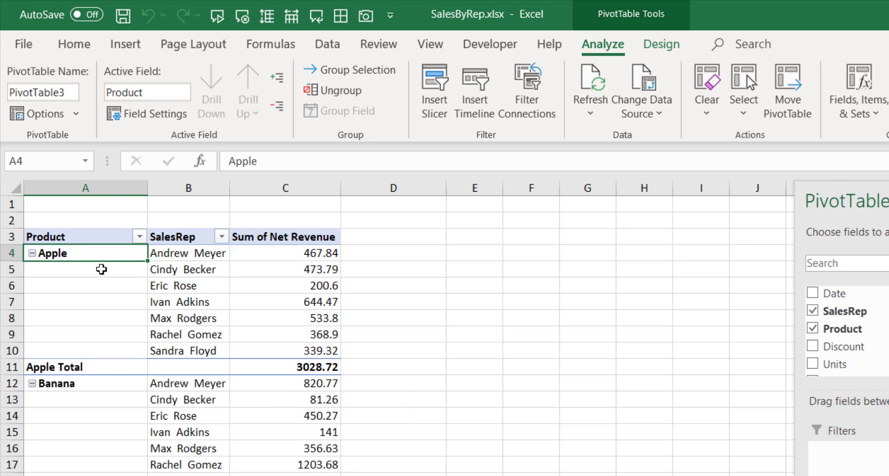
pyautogui.click(259, 368)
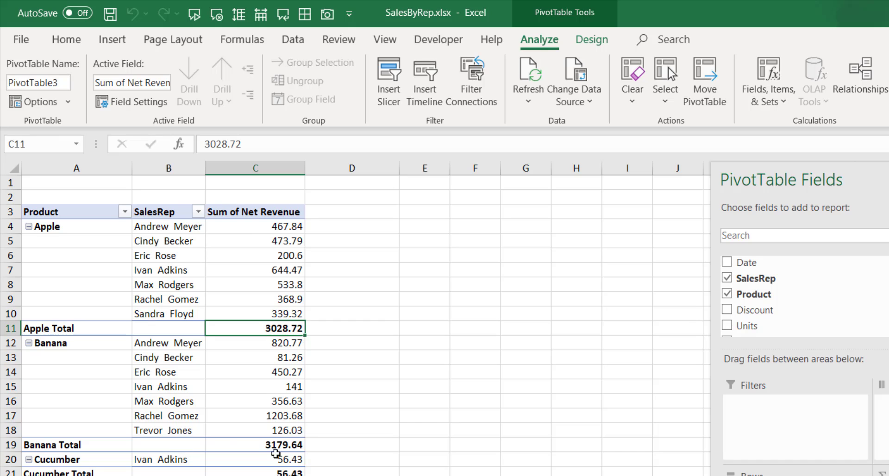
pyautogui.click(271, 445)
pyautogui.scroll(-2, 253, 262)
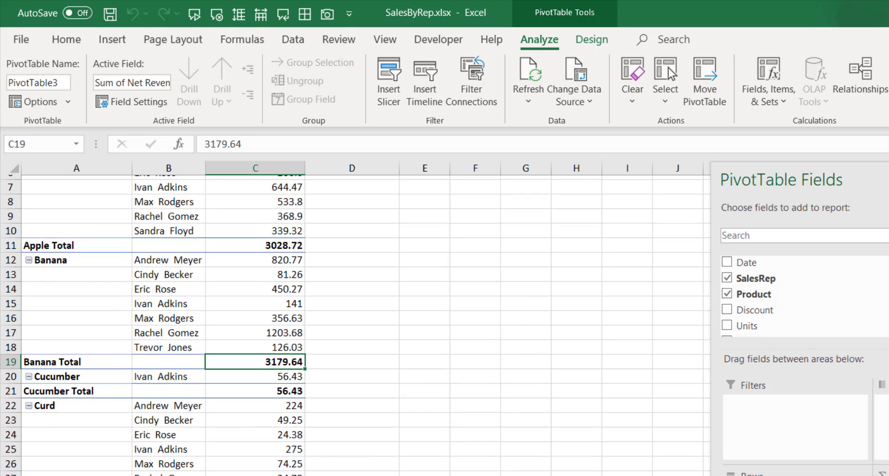
pyautogui.scroll(2, 253, 262)
pyautogui.click(253, 261)
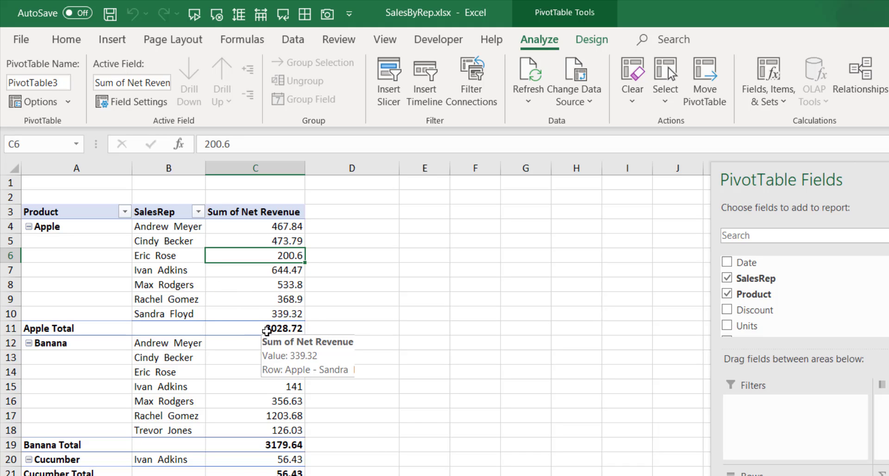
pyautogui.click(266, 332)
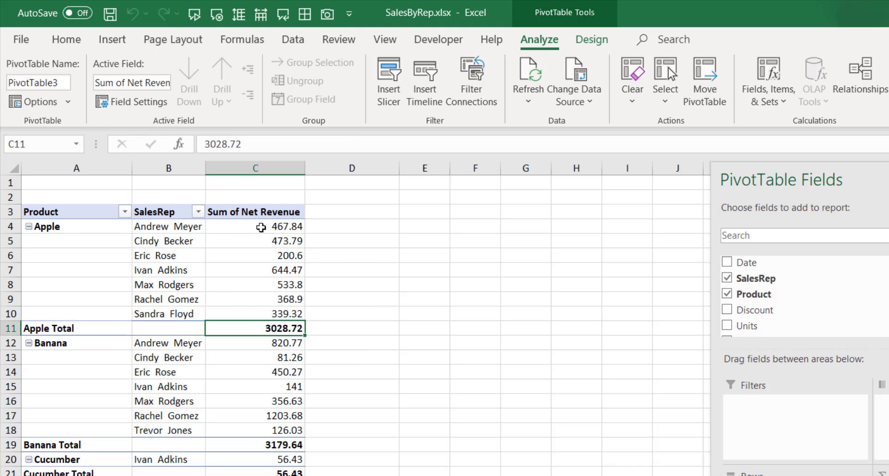
# Compare the Apple sales reps' Net Revenue values in C4:C10 with the Apple Total row.
pyautogui.moveTo(263, 224); pyautogui.dragTo(269, 315)
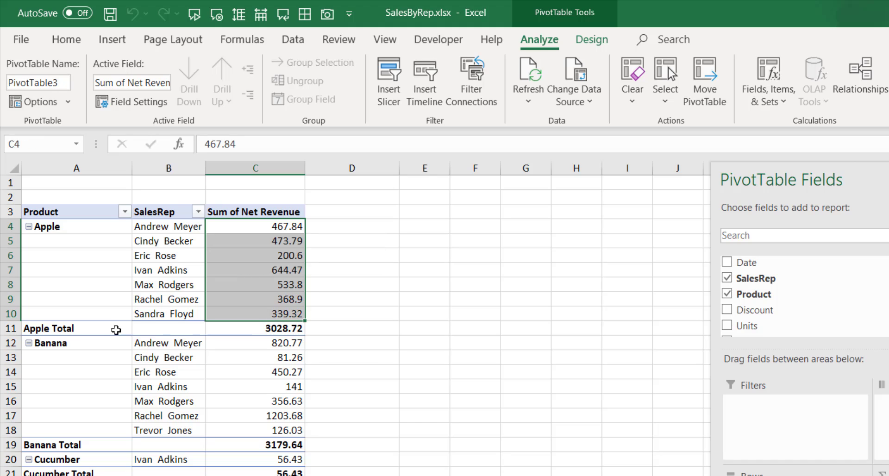
pyautogui.click(117, 329)
pyautogui.click(280, 334)
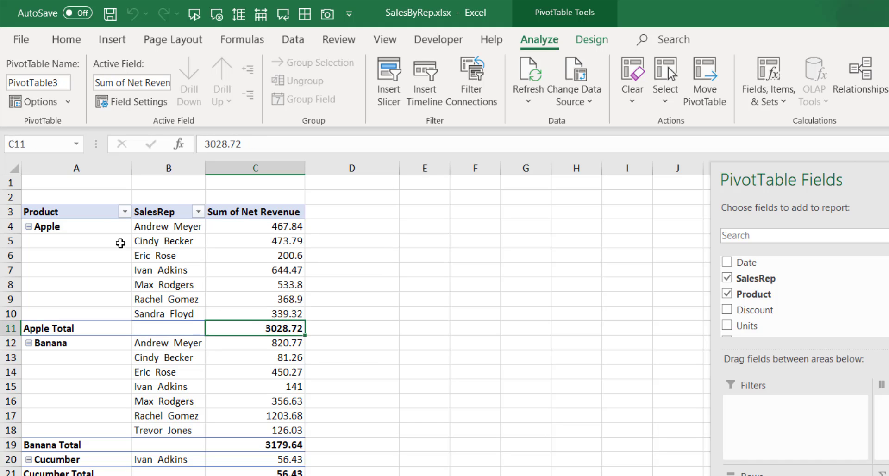
pyautogui.click(84, 223)
pyautogui.moveTo(275, 213); pyautogui.dragTo(280, 316)
pyautogui.moveTo(246, 226); pyautogui.dragTo(250, 312)
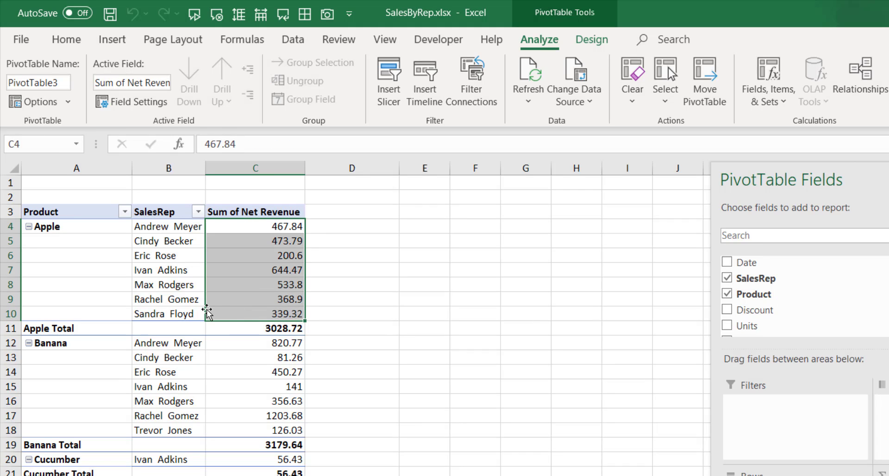
pyautogui.click(215, 327)
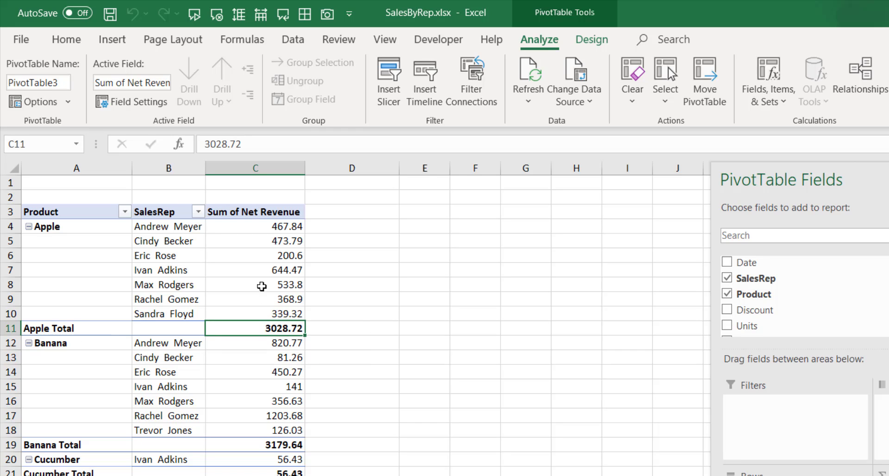
pyautogui.moveTo(276, 230)
pyautogui.moveTo(276, 231); pyautogui.dragTo(280, 315)
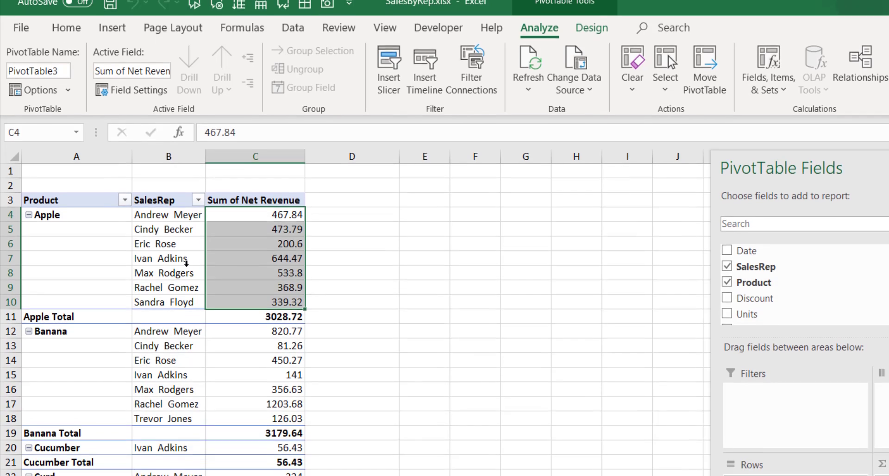
pyautogui.click(185, 278)
# Set the Product field's subtotals to Custom with the Sum and Average functions.
pyautogui.click(80, 226)
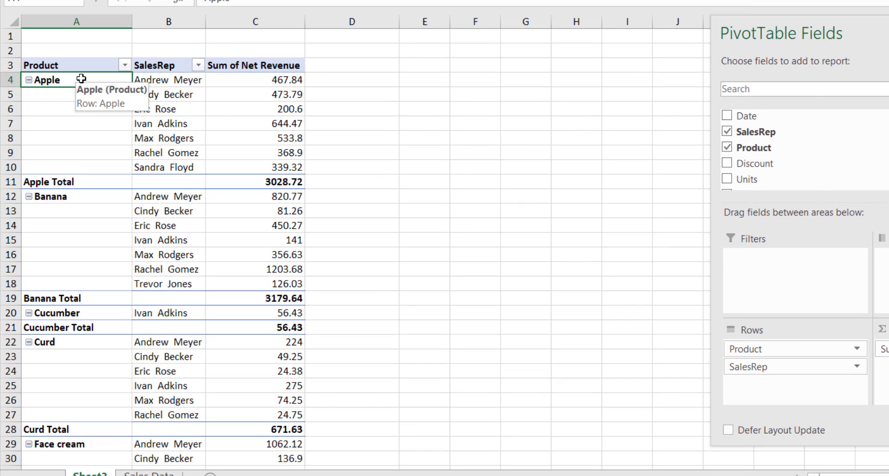
pyautogui.rightClick(62, 75)
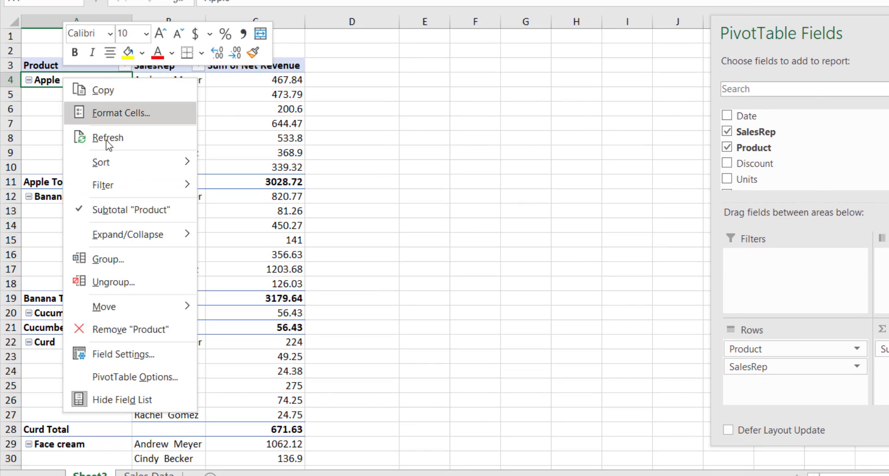
pyautogui.click(127, 352)
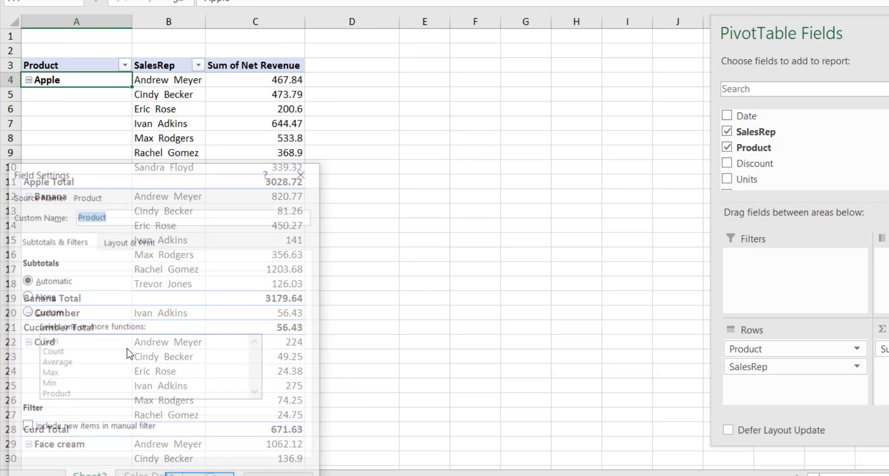
pyautogui.moveTo(435, 119); pyautogui.dragTo(442, 82)
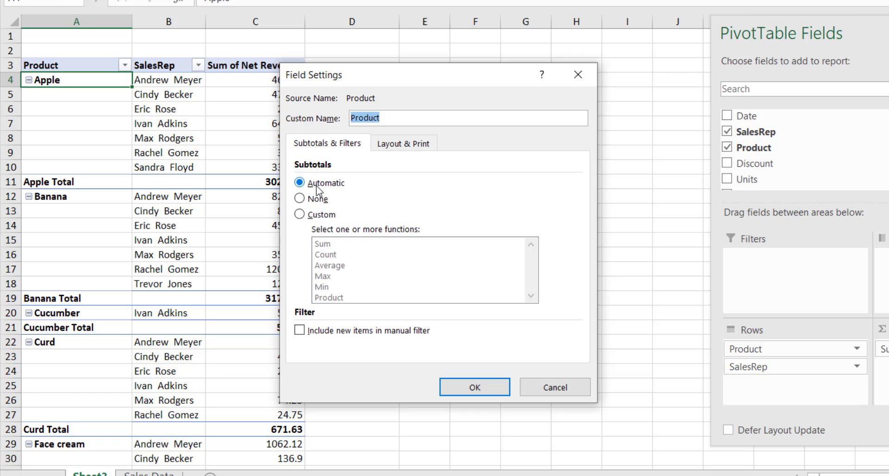
pyautogui.click(300, 214)
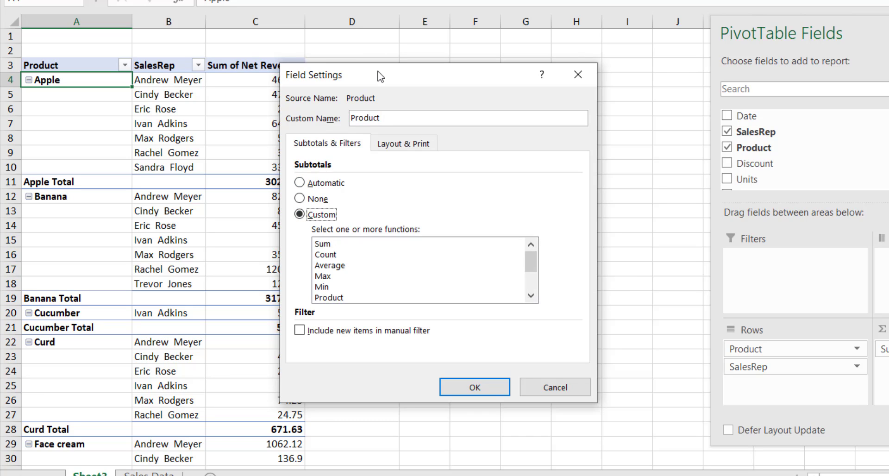
pyautogui.moveTo(377, 76); pyautogui.dragTo(422, 68)
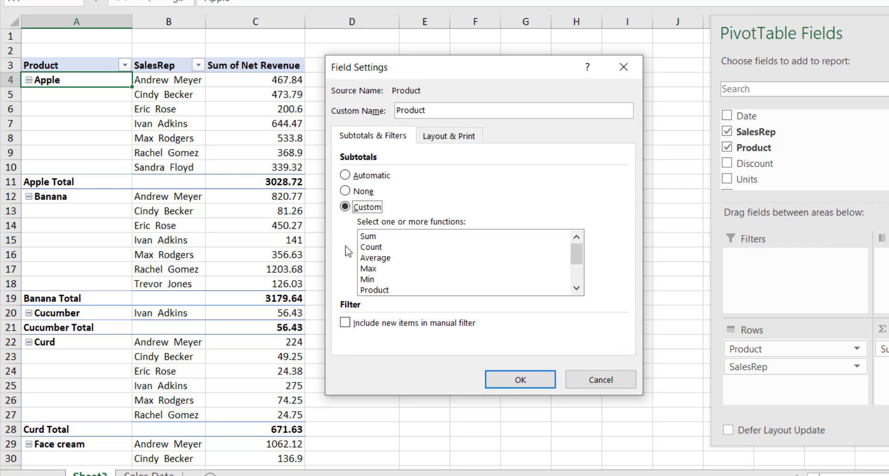
pyautogui.click(369, 238)
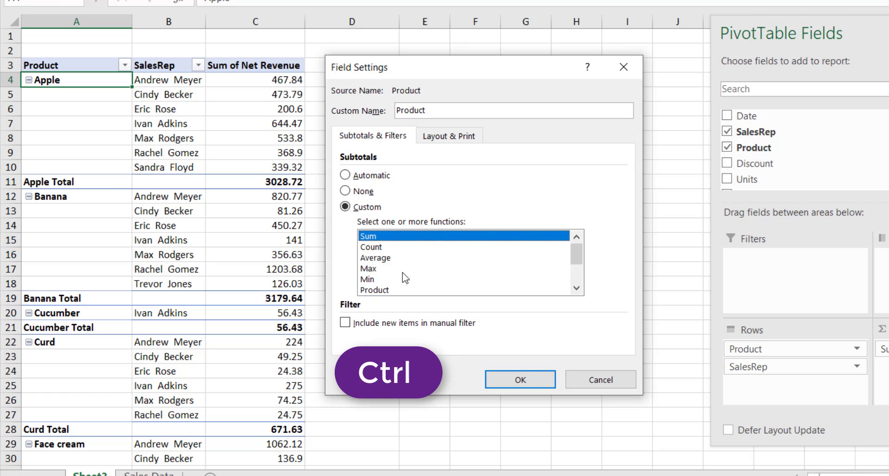
pyautogui.keyDown('ctrl'); pyautogui.click(396, 259); pyautogui.keyUp('ctrl')
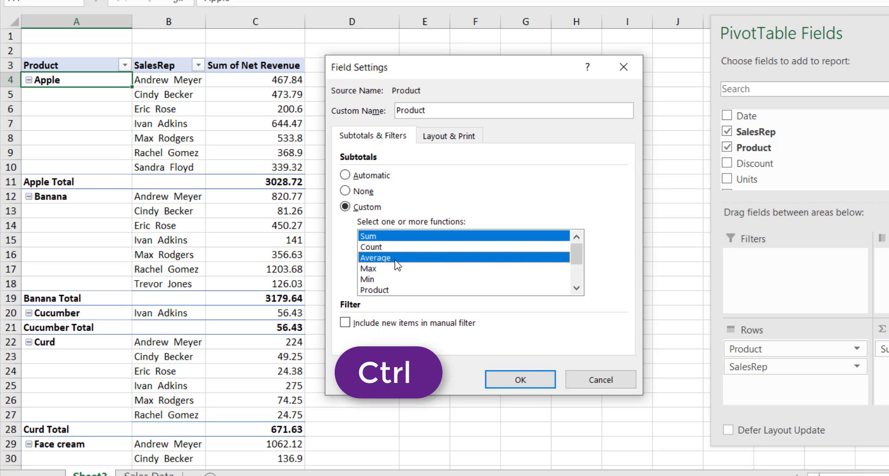
pyautogui.click(506, 381)
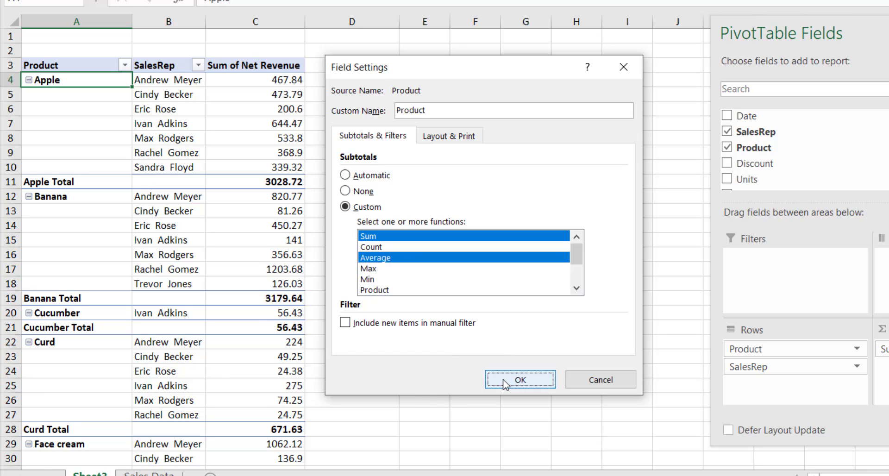
# Examine the Sum and Average subtotal rows for the Apple, Banana and Cucumber product groups.
pyautogui.click(116, 183)
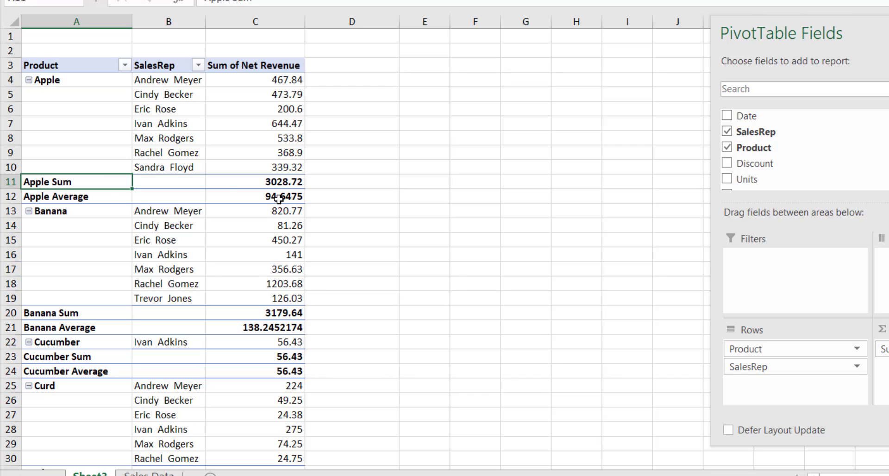
pyautogui.click(254, 182)
pyautogui.click(254, 198)
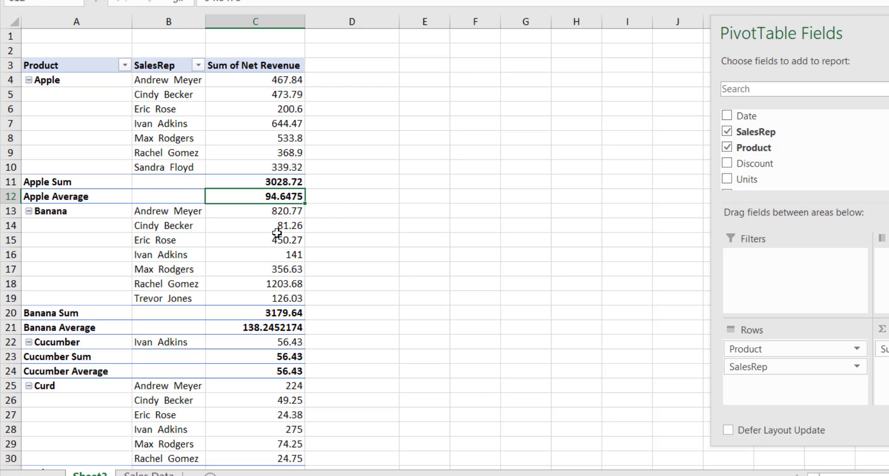
pyautogui.click(231, 313)
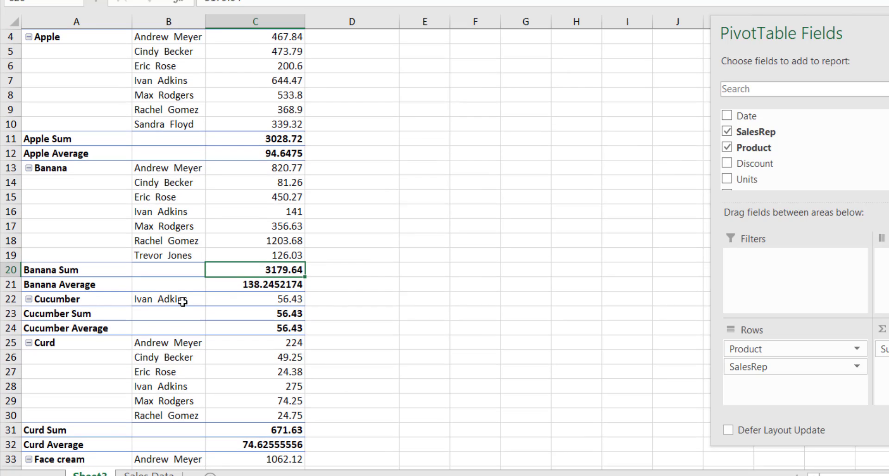
pyautogui.scroll(-1, 234, 291)
pyautogui.click(111, 263)
pyautogui.click(197, 300)
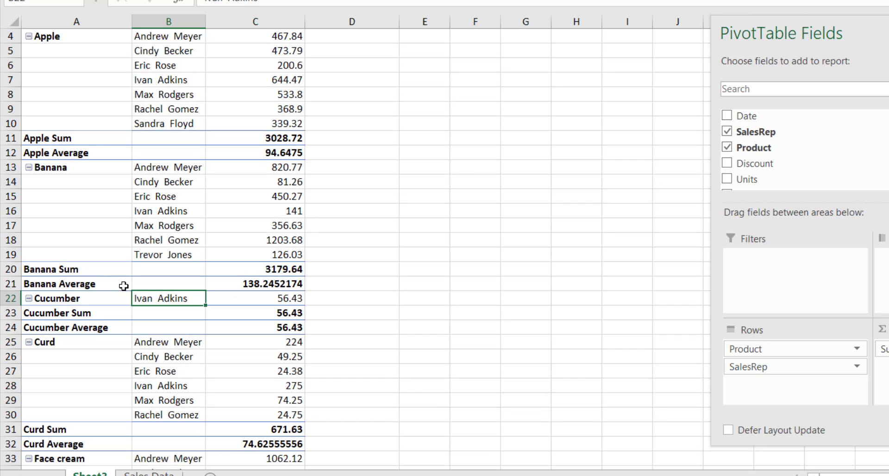
pyautogui.click(106, 271)
pyautogui.click(274, 267)
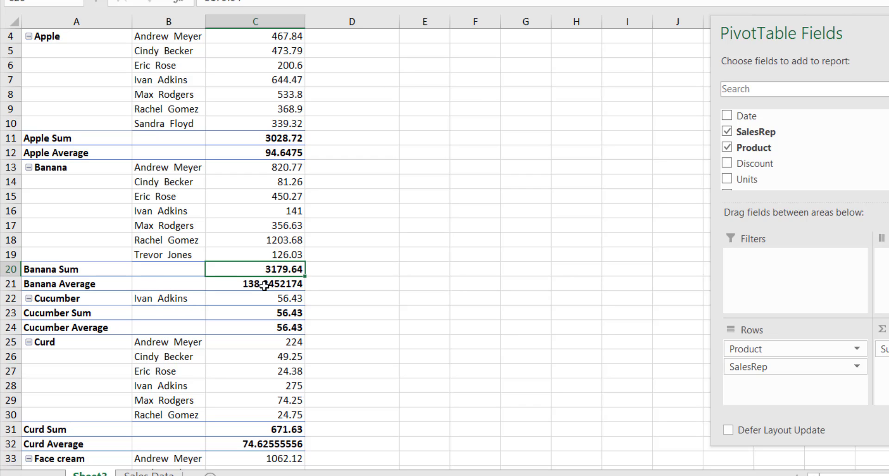
pyautogui.click(264, 285)
pyautogui.scroll(1, 204, 292)
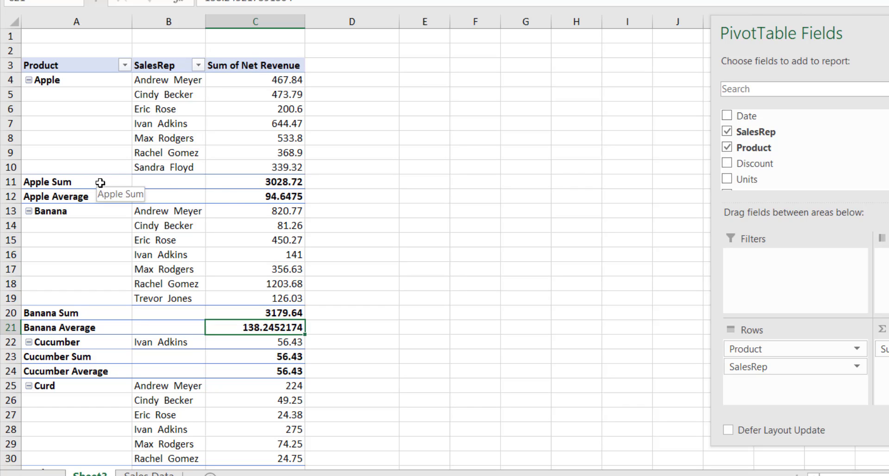
# Add Count, Max and Min to the Product field's custom subtotal functions.
pyautogui.click(61, 79)
pyautogui.rightClick(59, 81)
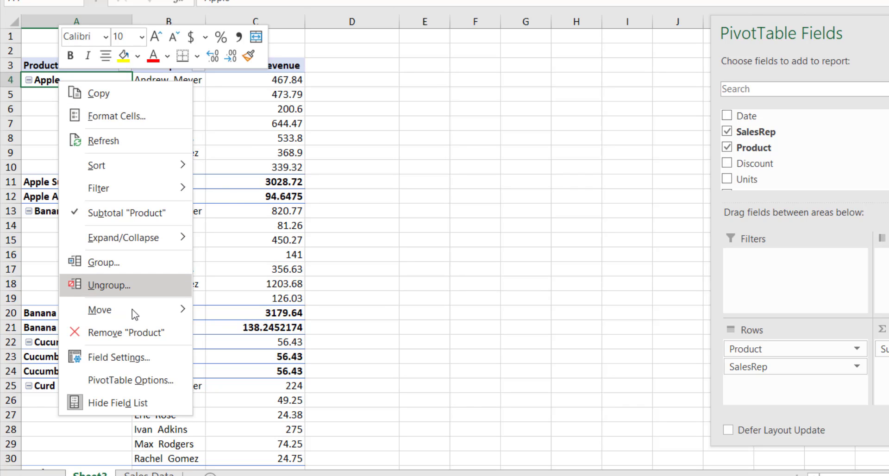
pyautogui.click(114, 366)
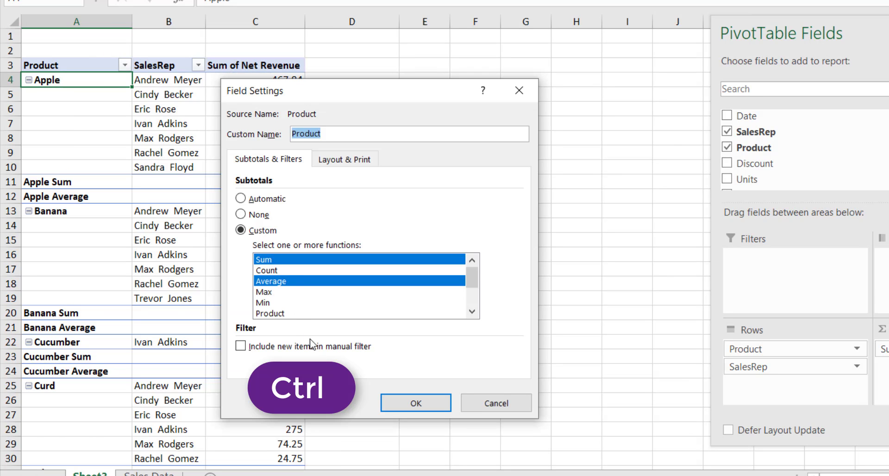
pyautogui.keyDown('ctrl'); pyautogui.click(267, 271); pyautogui.keyUp('ctrl')
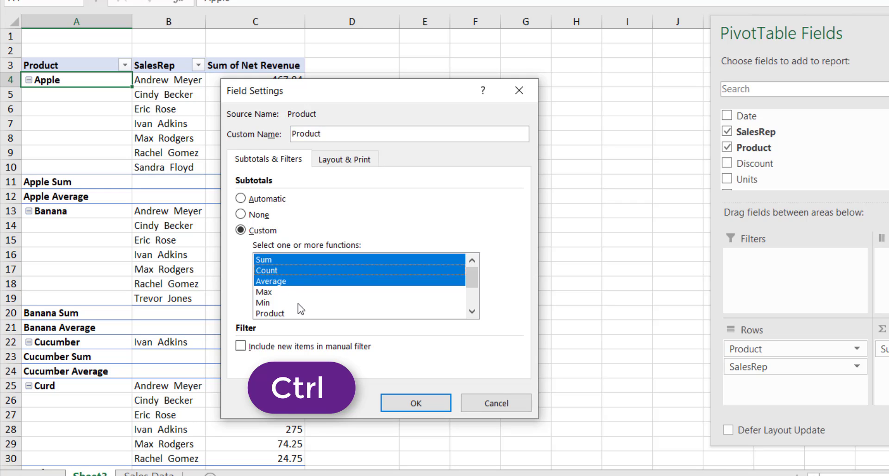
pyautogui.keyDown('ctrl'); pyautogui.click(275, 292); pyautogui.keyUp('ctrl')
pyautogui.keyDown('ctrl'); pyautogui.click(274, 303); pyautogui.keyUp('ctrl')
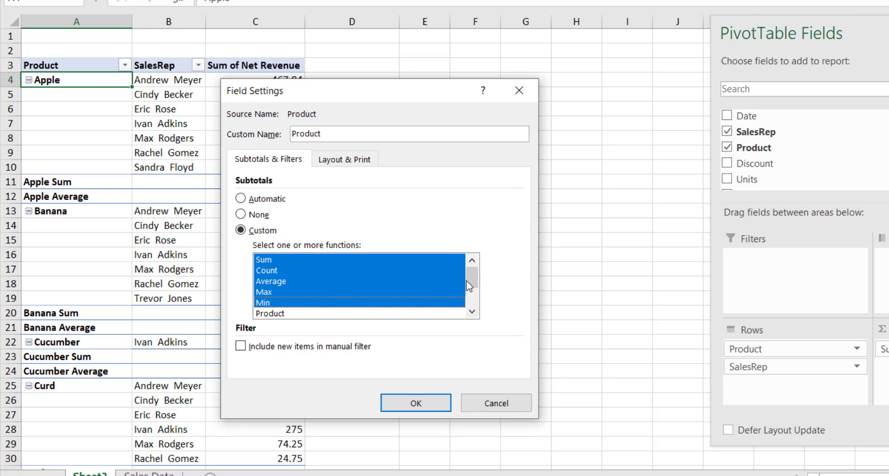
pyautogui.moveTo(475, 289)
pyautogui.mouseDown()
pyautogui.moveTo(470, 304)
pyautogui.moveTo(472, 276)
pyautogui.moveTo(469, 291)
pyautogui.mouseUp()
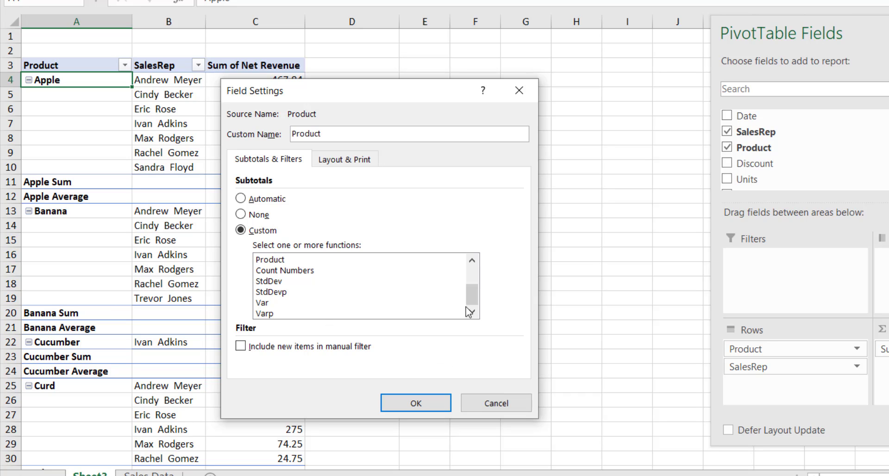
pyautogui.moveTo(474, 297); pyautogui.dragTo(474, 275)
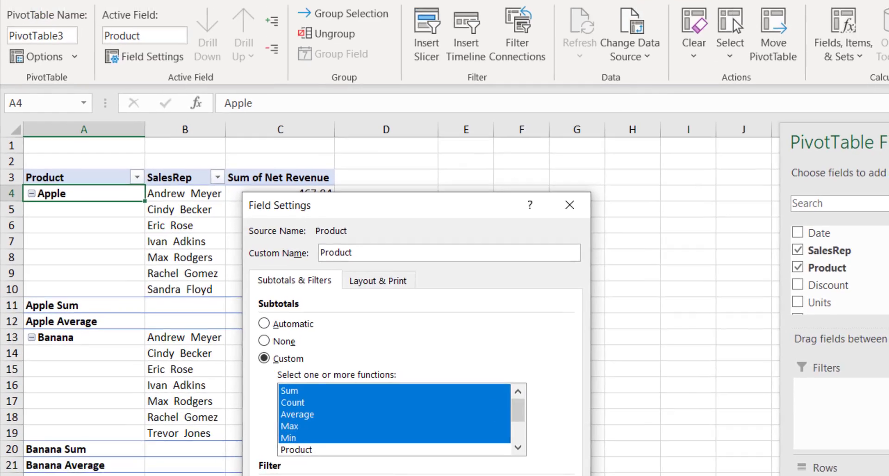
pyautogui.click(415, 403)
# Compare the Apple Sum, Count, Average, Max and Min subtotal rows with the sales reps' Net Revenue values in C4:C10.
pyautogui.click(303, 385)
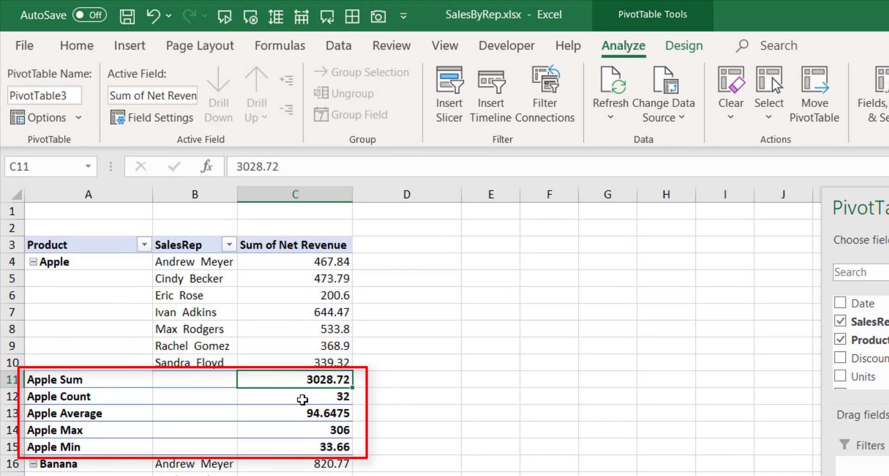
pyautogui.click(302, 397)
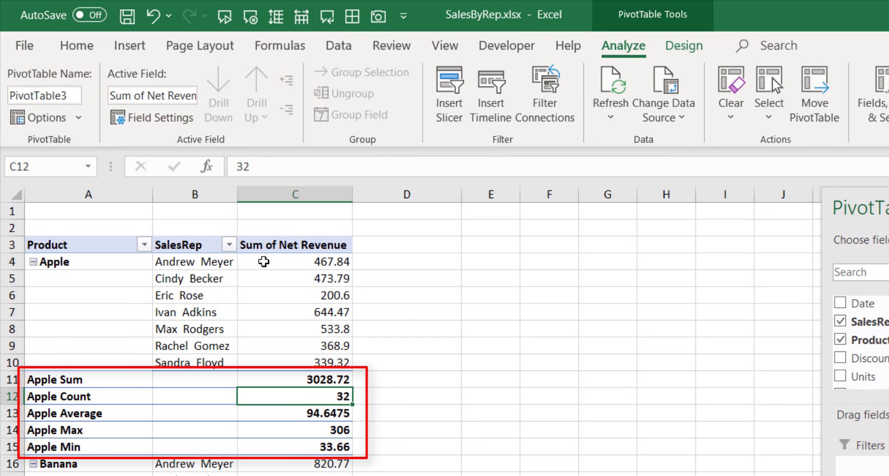
pyautogui.moveTo(324, 261); pyautogui.dragTo(324, 363)
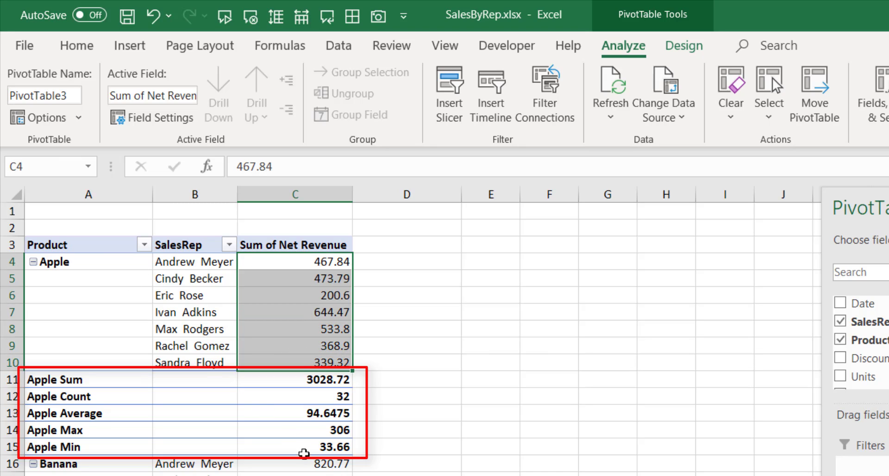
pyautogui.click(313, 409)
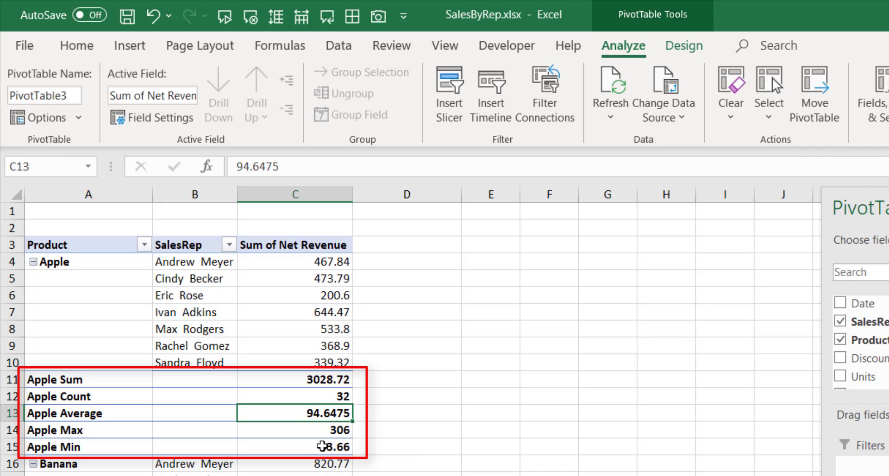
pyautogui.click(309, 433)
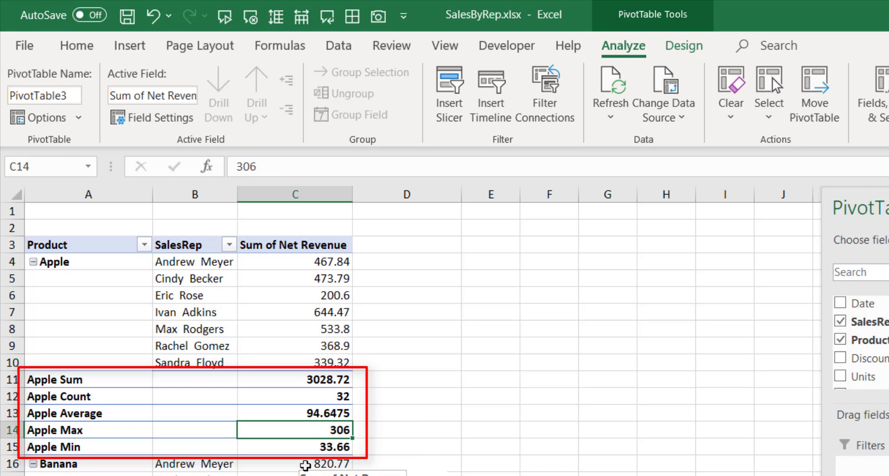
pyautogui.moveTo(199, 262)
pyautogui.mouseDown()
pyautogui.moveTo(232, 324)
pyautogui.moveTo(314, 361)
pyautogui.mouseUp()
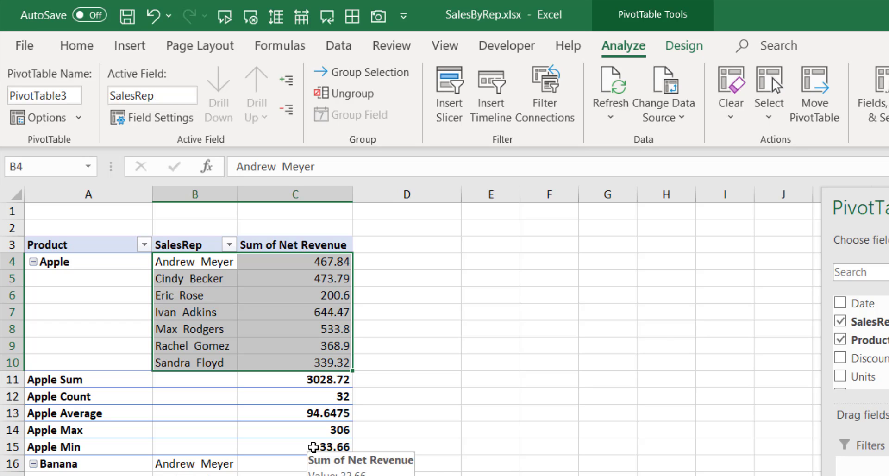
pyautogui.click(312, 447)
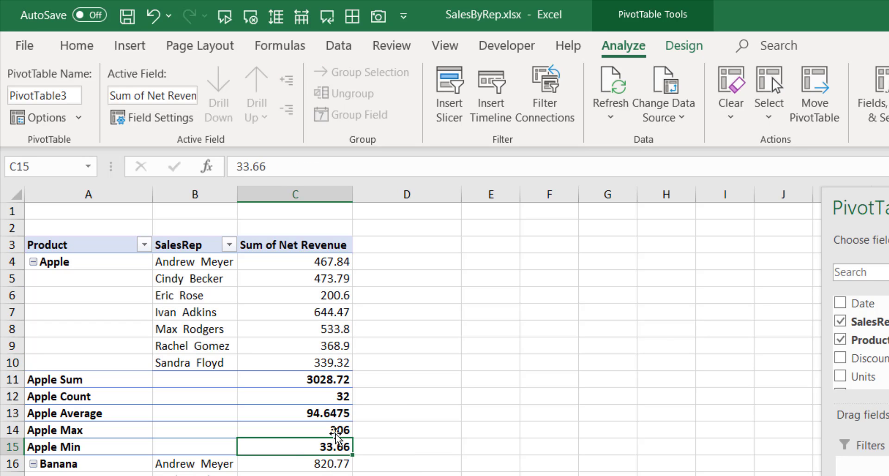
pyautogui.moveTo(317, 259); pyautogui.dragTo(311, 368)
pyautogui.click(318, 433)
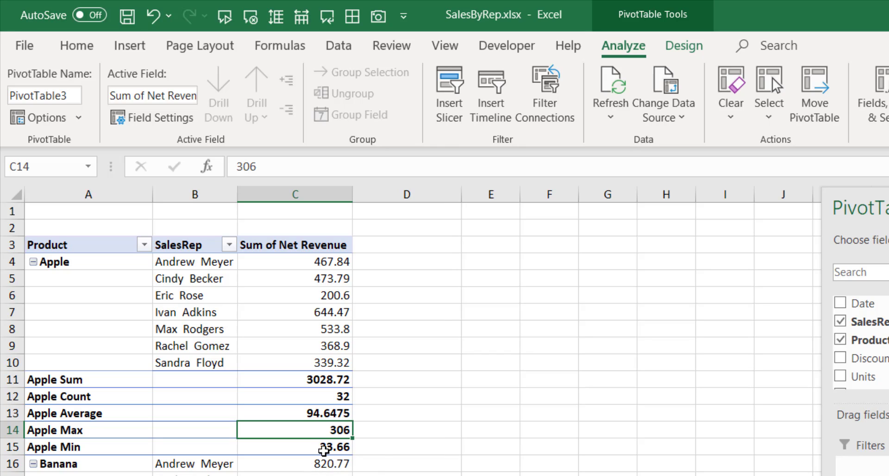
pyautogui.click(348, 448)
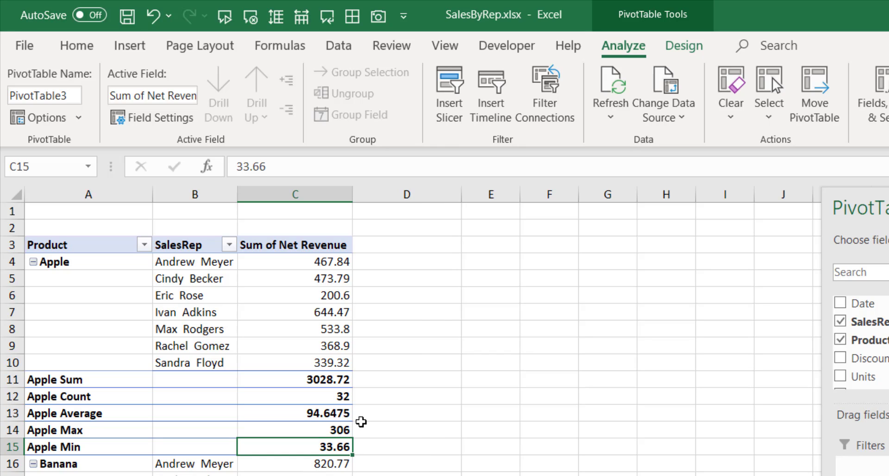
# Drill down into the Apple Sum records and compare the lowest and highest Net Revenue filter values with the Apple Min and Max subtotals.
pyautogui.moveTo(333, 380)
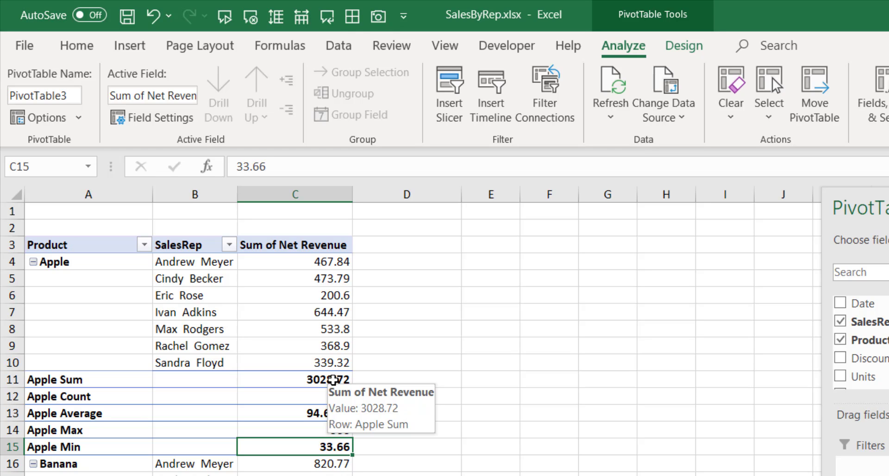
pyautogui.doubleClick(333, 380)
pyautogui.click(410, 212)
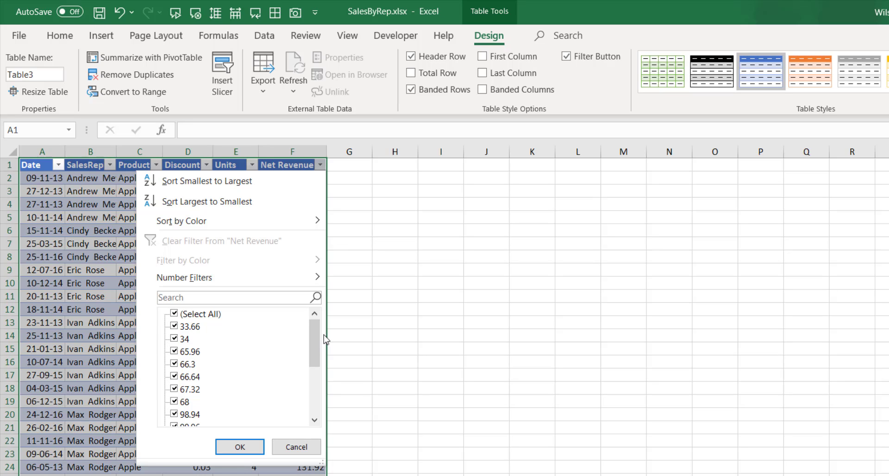
pyautogui.moveTo(312, 345); pyautogui.dragTo(287, 442)
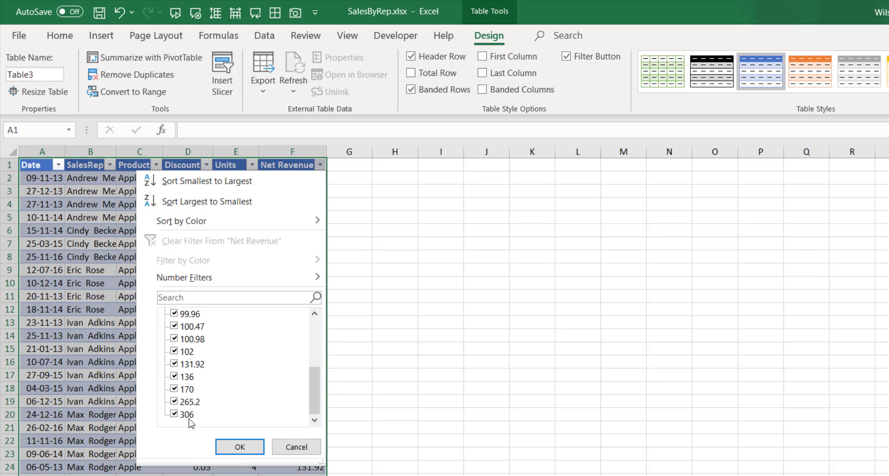
pyautogui.click(297, 447)
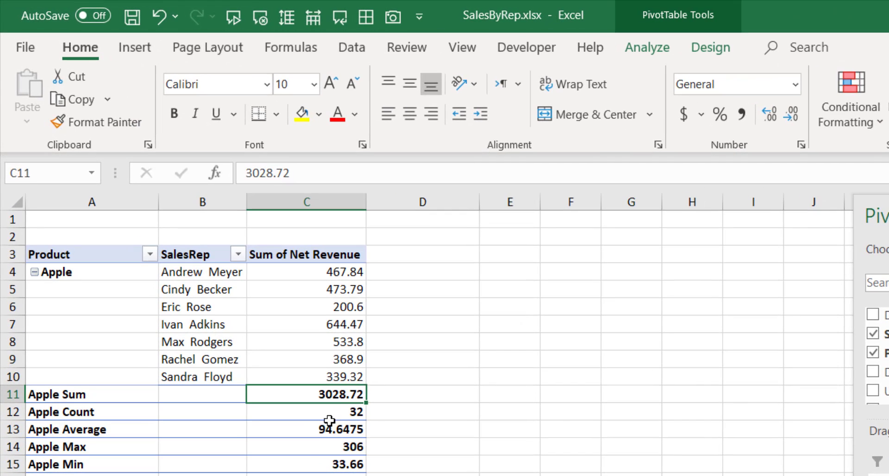
pyautogui.click(317, 458)
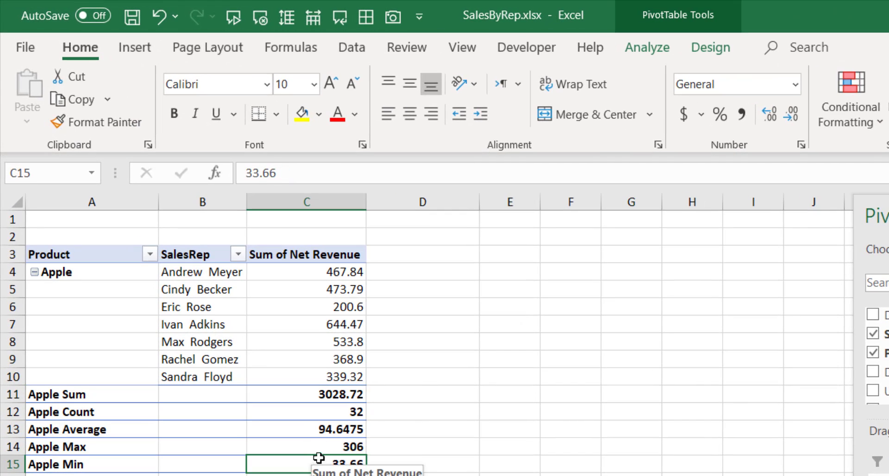
pyautogui.click(316, 446)
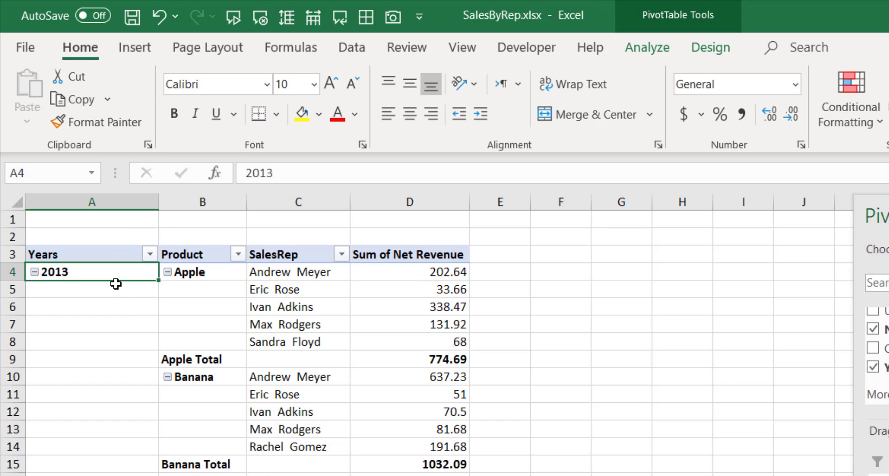
# Examine how Years, Product and SalesRep are nested in the 2013 group, including the Apple Total row.
pyautogui.click(113, 307)
pyautogui.click(116, 277)
pyautogui.click(224, 277)
pyautogui.click(303, 284)
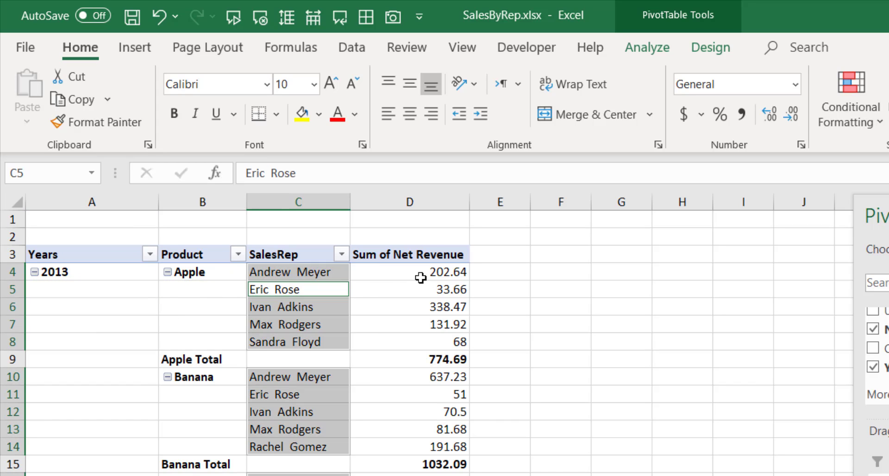
pyautogui.click(421, 277)
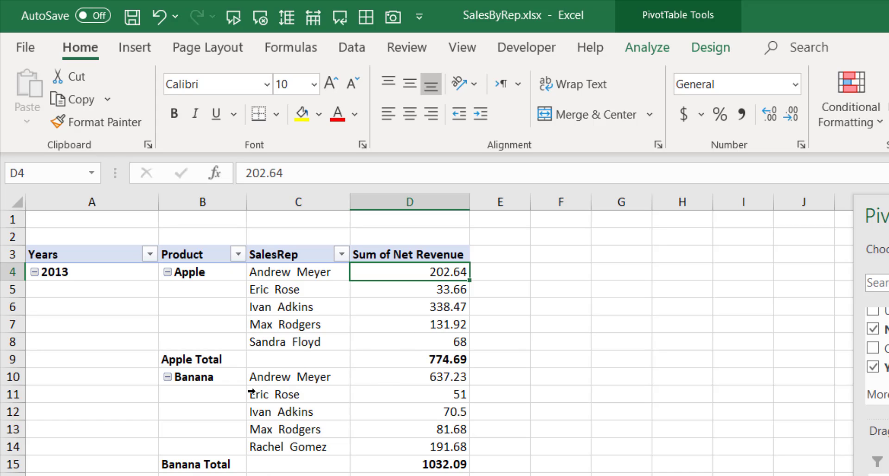
pyautogui.click(234, 360)
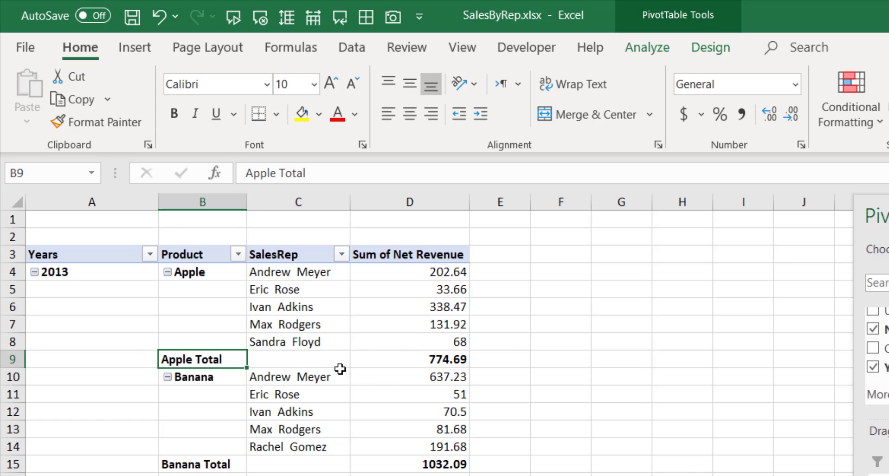
# Review the product total rows and the yearly total rows through to the Grand Total row.
pyautogui.scroll(-3, 137, 371)
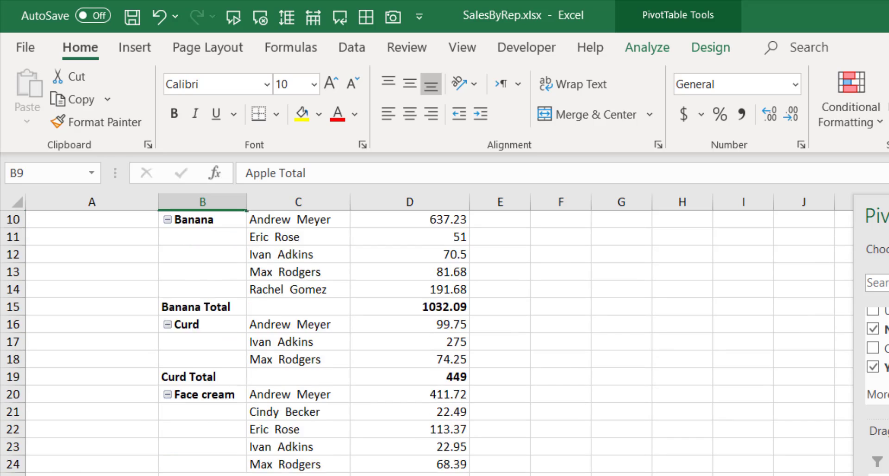
pyautogui.scroll(-14, 133, 358)
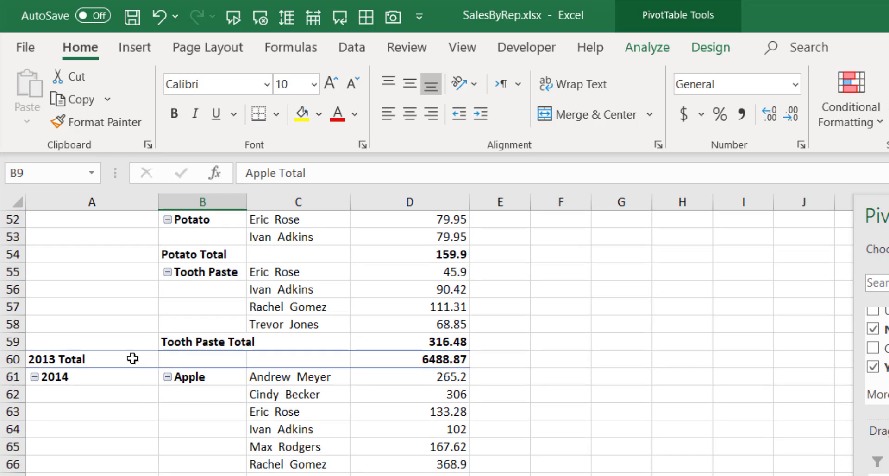
pyautogui.click(200, 357)
pyautogui.scroll(-19, 190, 357)
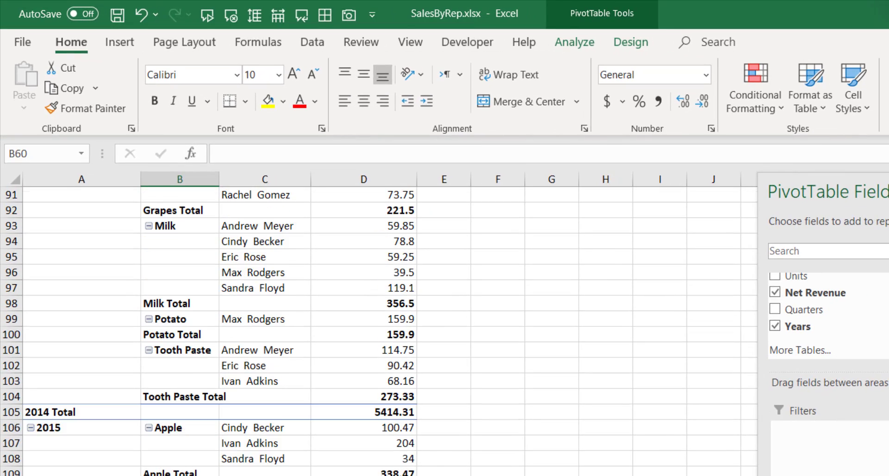
pyautogui.scroll(-19, 218, 324)
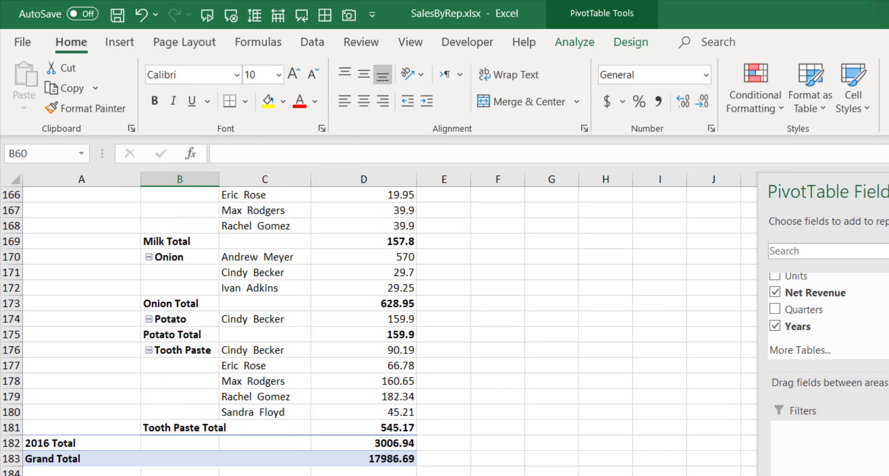
pyautogui.scroll(20, 309, 401)
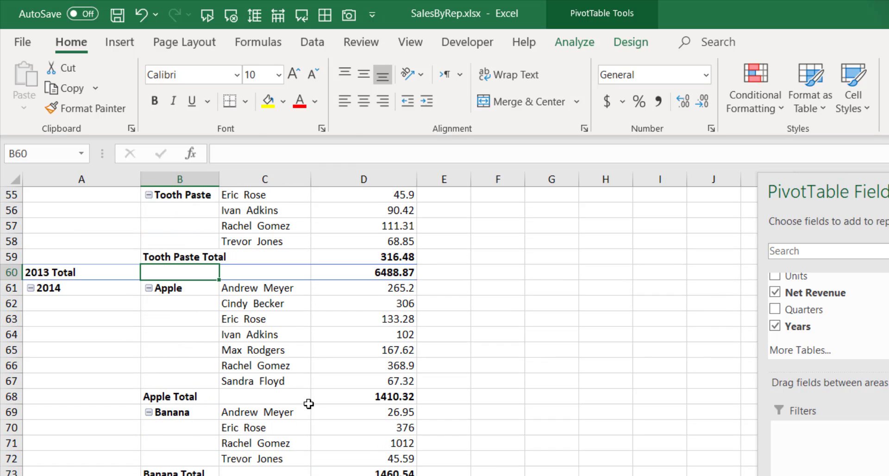
pyautogui.scroll(10, 307, 402)
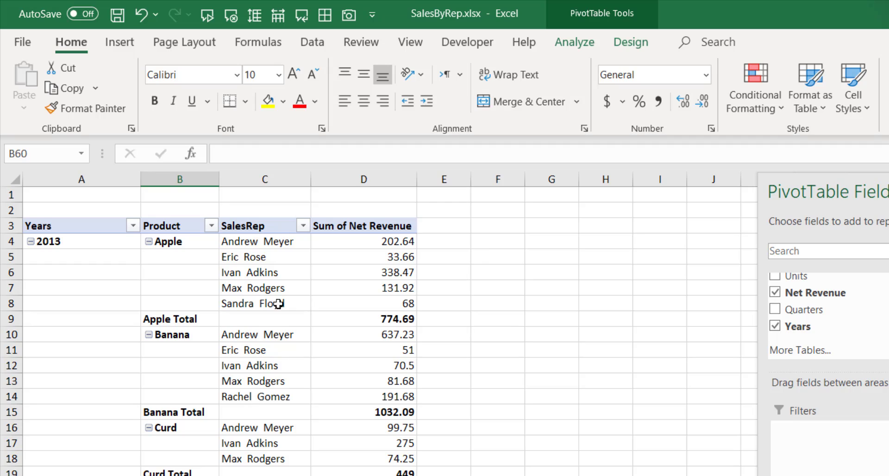
# Examine the 2013 Apple group's SalesRep and revenue cells and the Product cells B5:B8 beneath the Apple label.
pyautogui.click(281, 263)
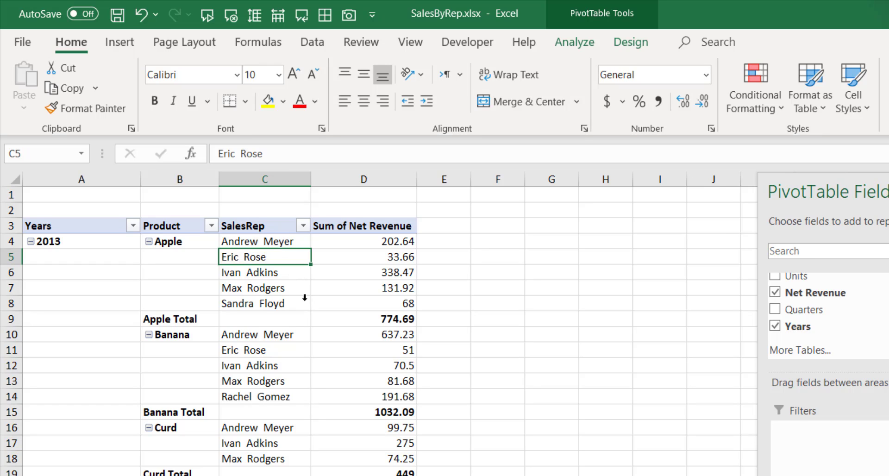
pyautogui.click(275, 289)
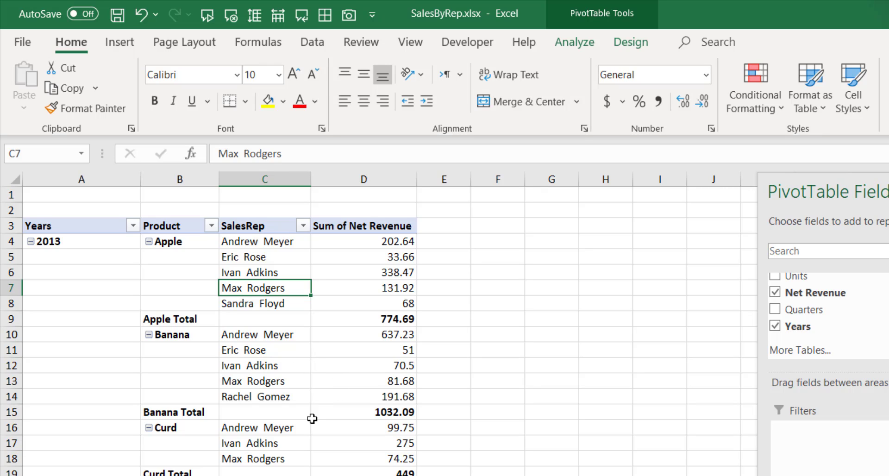
pyautogui.click(338, 258)
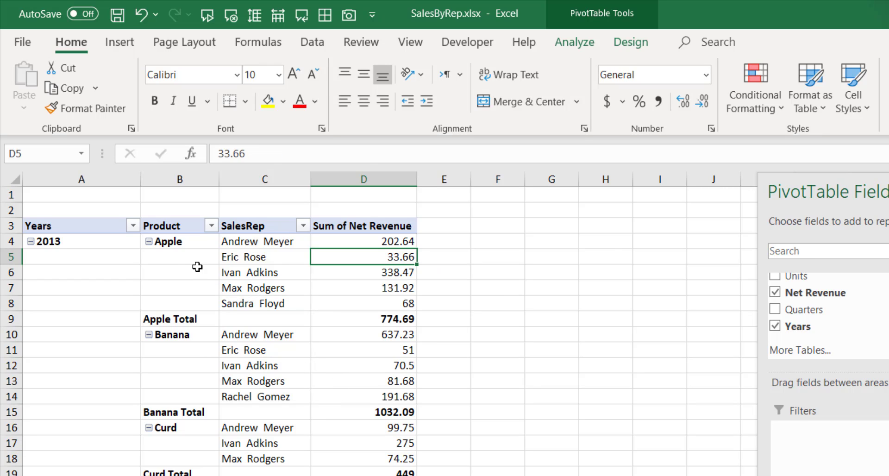
pyautogui.moveTo(185, 255); pyautogui.dragTo(186, 294)
pyautogui.moveTo(184, 308); pyautogui.dragTo(184, 308)
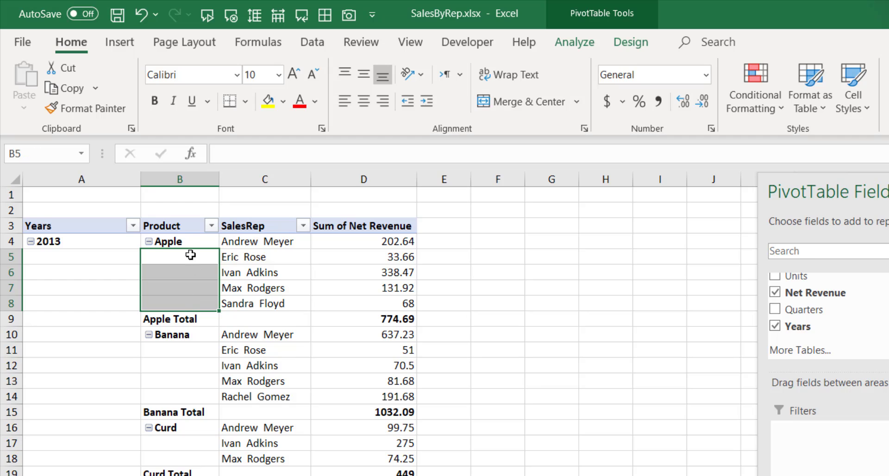
pyautogui.moveTo(189, 258); pyautogui.dragTo(367, 315)
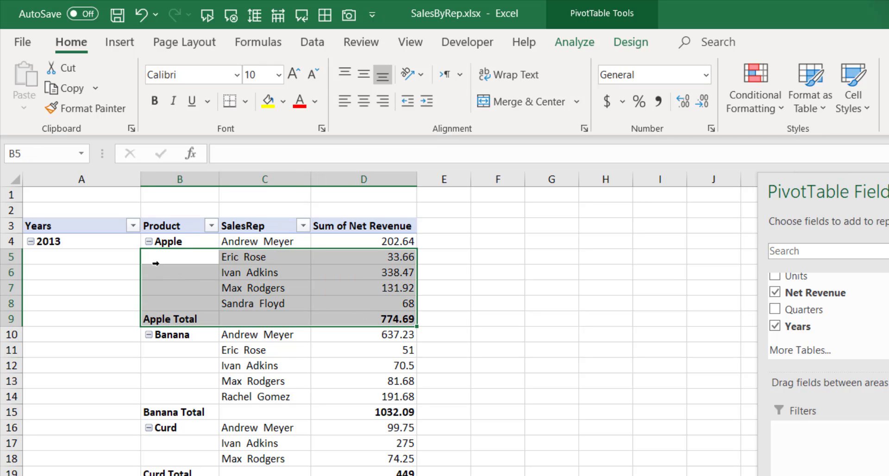
# Examine the 2013 label, the Years column cells beneath it and the surrounding PivotTable rows for repeated item labels.
pyautogui.click(83, 246)
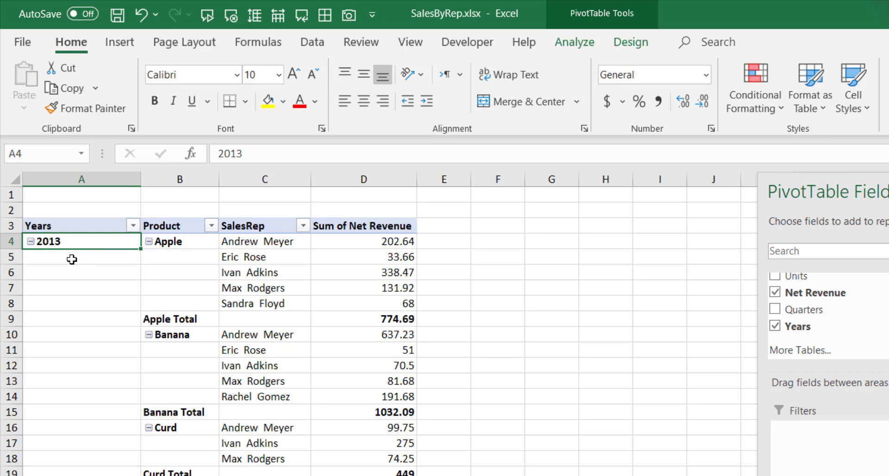
pyautogui.moveTo(80, 262); pyautogui.dragTo(196, 306)
pyautogui.press('Down')
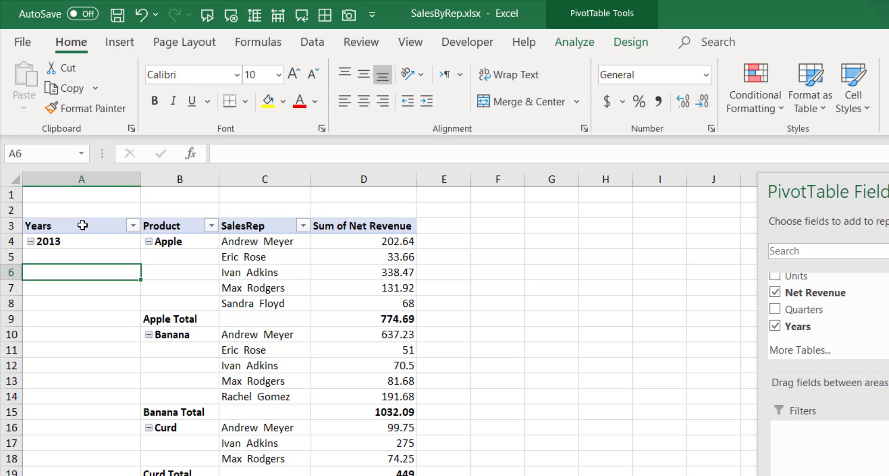
pyautogui.moveTo(82, 225); pyautogui.dragTo(375, 472)
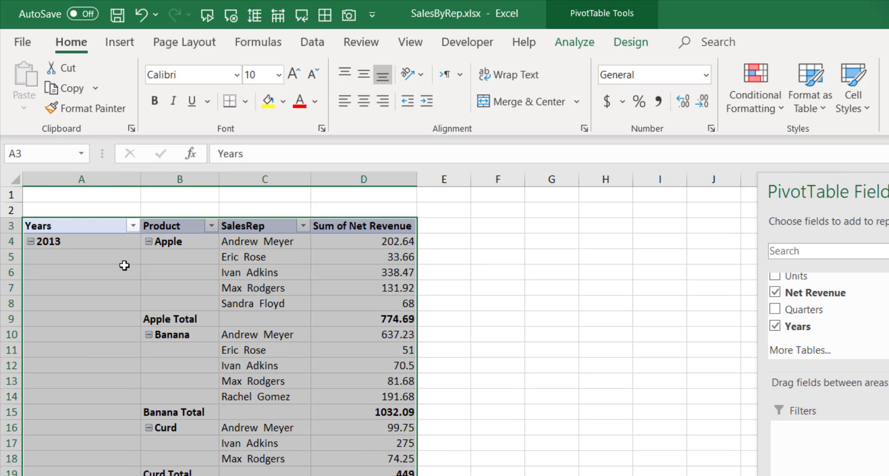
pyautogui.click(111, 254)
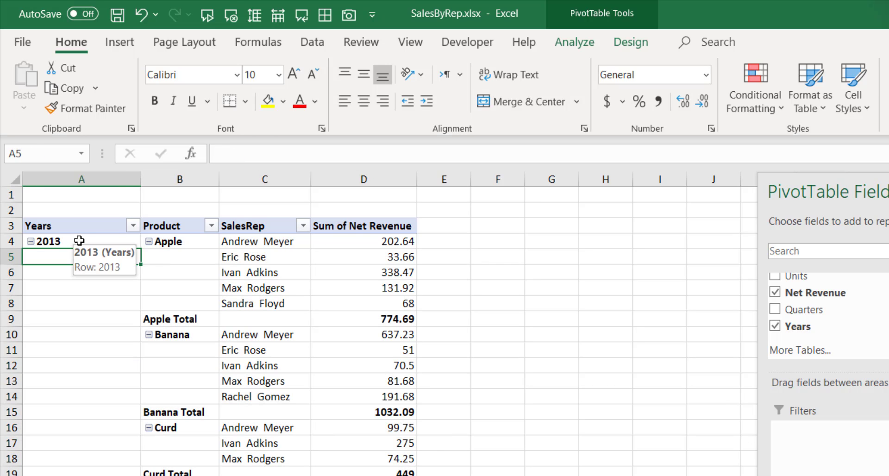
pyautogui.click(79, 240)
pyautogui.click(84, 258)
pyautogui.click(88, 243)
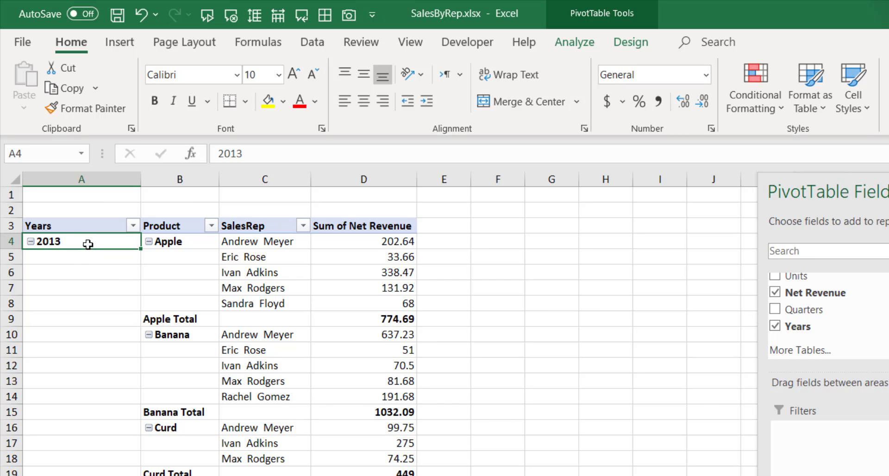
pyautogui.click(81, 261)
pyautogui.click(289, 324)
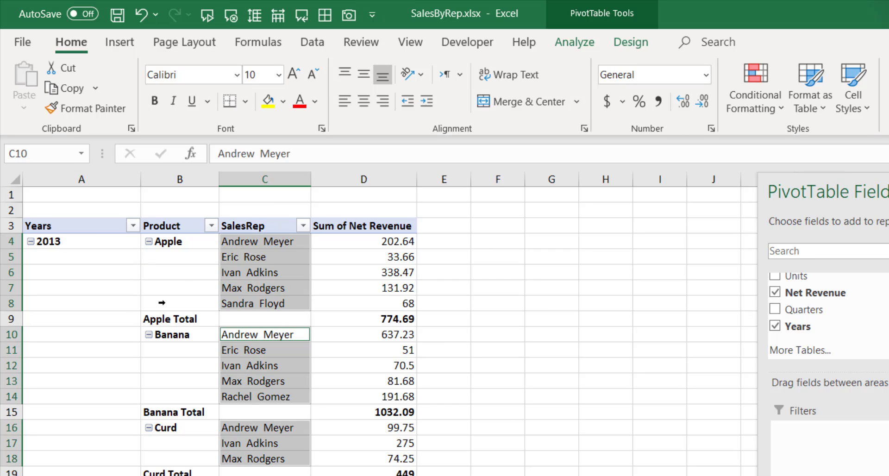
# Repeat all item labels in the PivotTable so the blank Years and Product cells are filled.
pyautogui.click(180, 275)
pyautogui.click(174, 254)
pyautogui.click(88, 256)
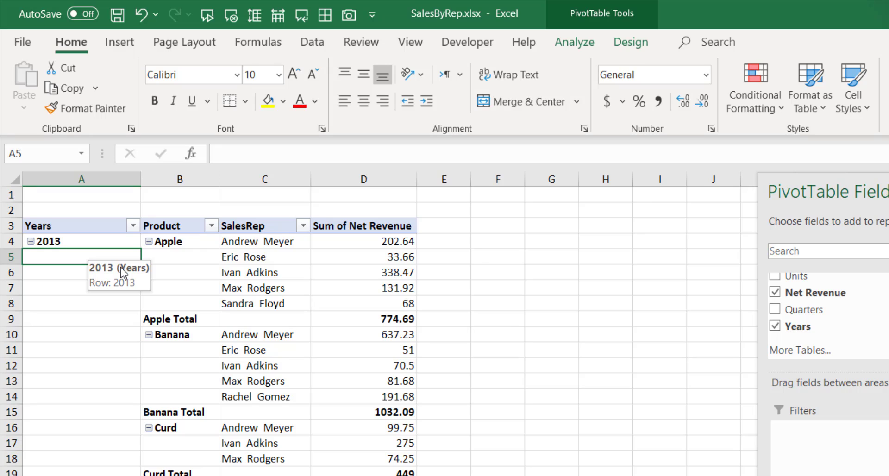
pyautogui.click(169, 258)
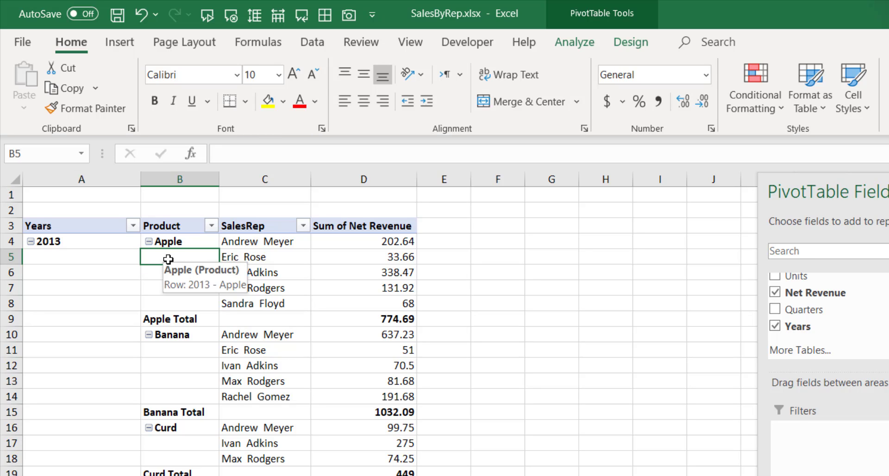
pyautogui.click(620, 49)
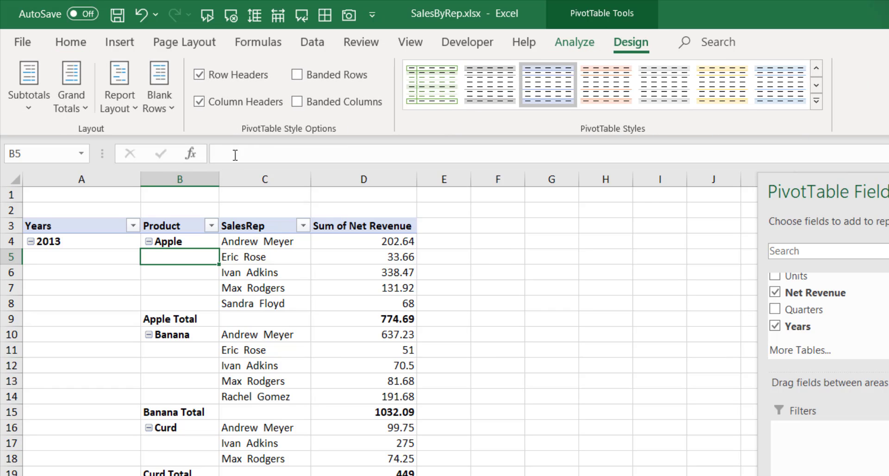
pyautogui.click(135, 105)
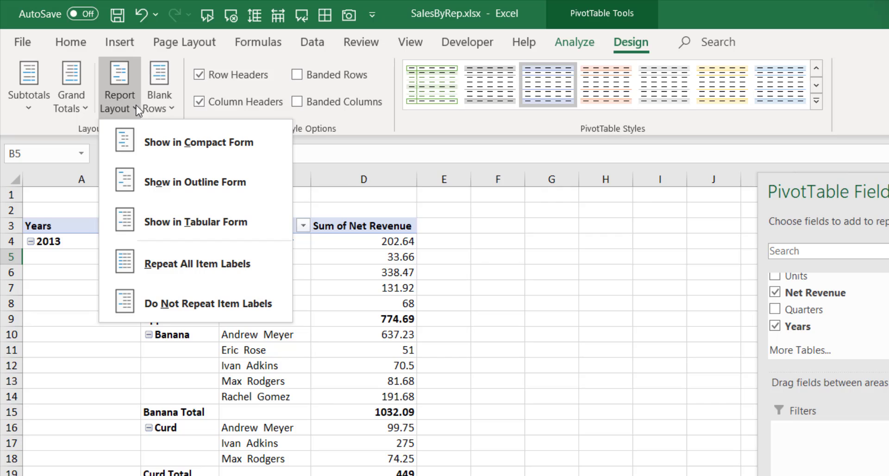
pyautogui.click(224, 267)
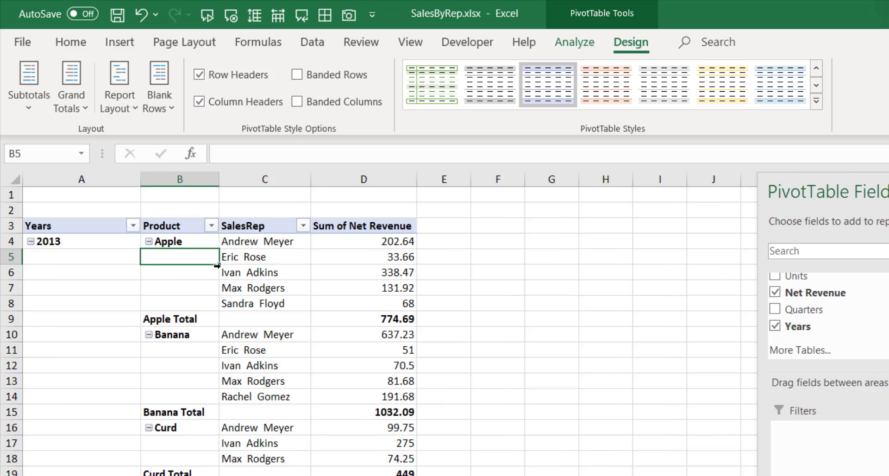
# Check the repeated Years and Product labels in the 2013 Apple and Banana groups and the 2014 Apple group.
pyautogui.click(87, 241)
pyautogui.moveTo(79, 252); pyautogui.dragTo(75, 302)
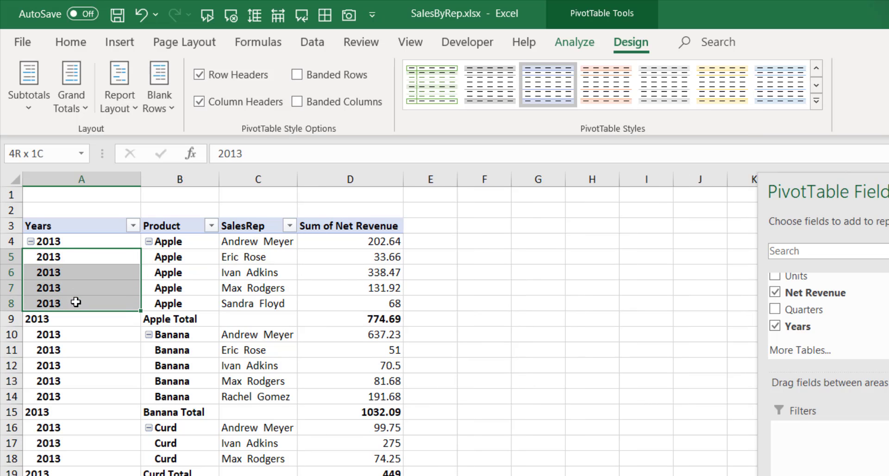
pyautogui.moveTo(194, 254); pyautogui.dragTo(186, 306)
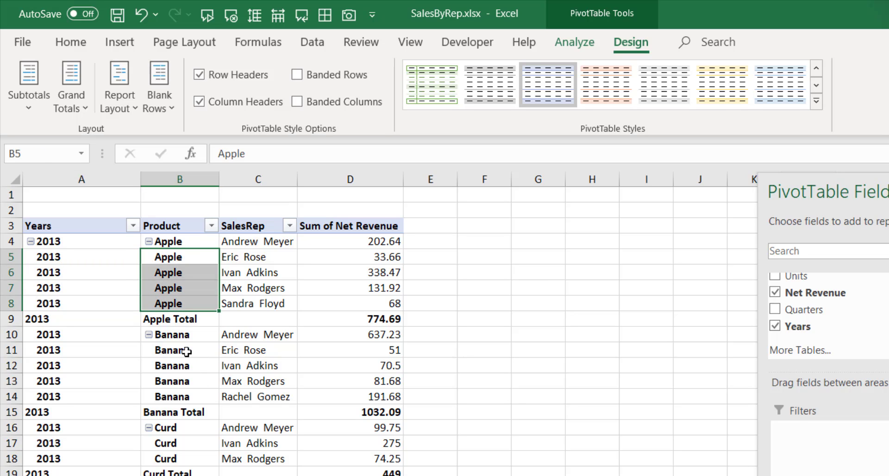
pyautogui.moveTo(185, 349); pyautogui.dragTo(178, 399)
pyautogui.scroll(-5, 100, 466)
pyautogui.scroll(-16, 100, 466)
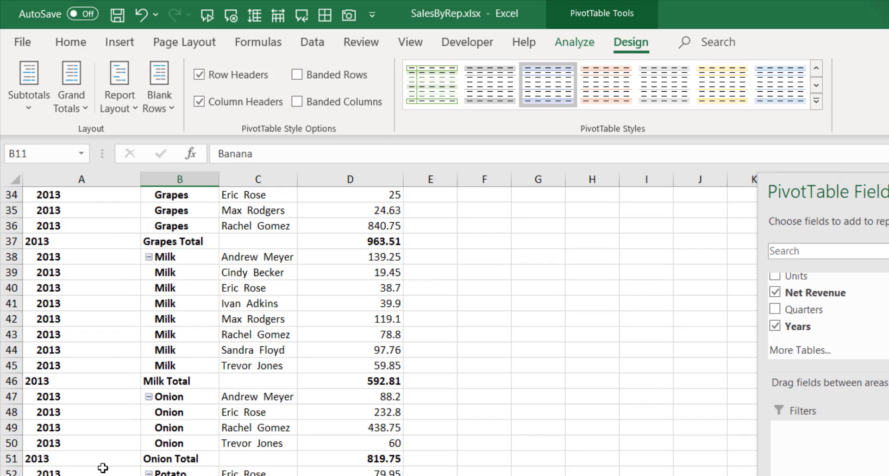
pyautogui.scroll(3, 102, 462)
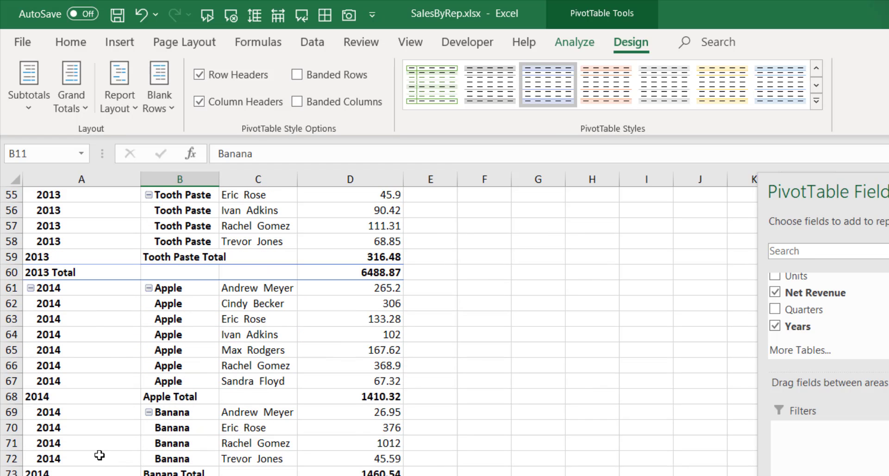
pyautogui.moveTo(80, 301); pyautogui.dragTo(96, 383)
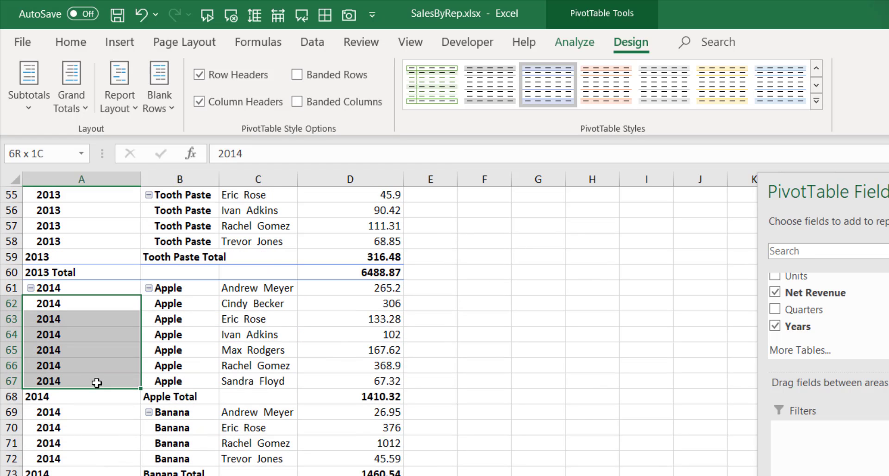
pyautogui.click(277, 381)
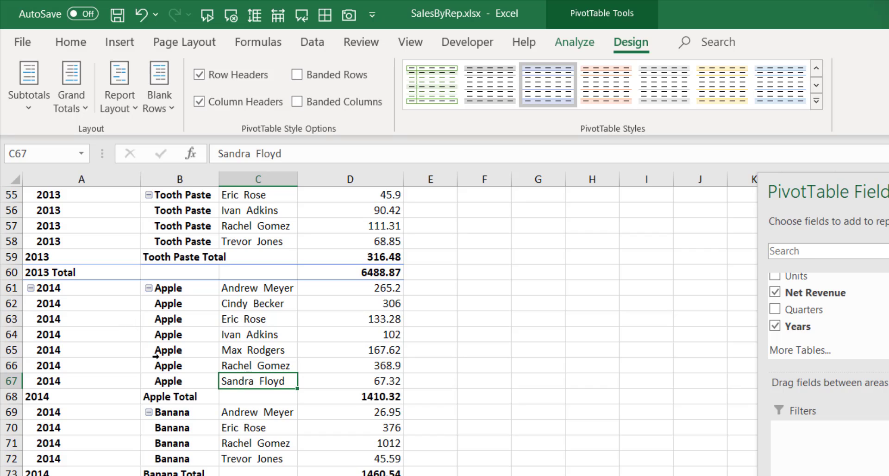
pyautogui.scroll(18, 155, 356)
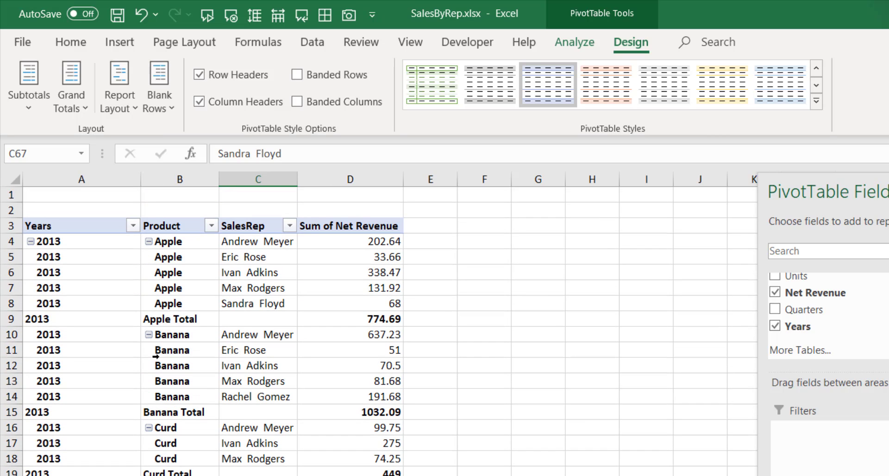
pyautogui.click(266, 288)
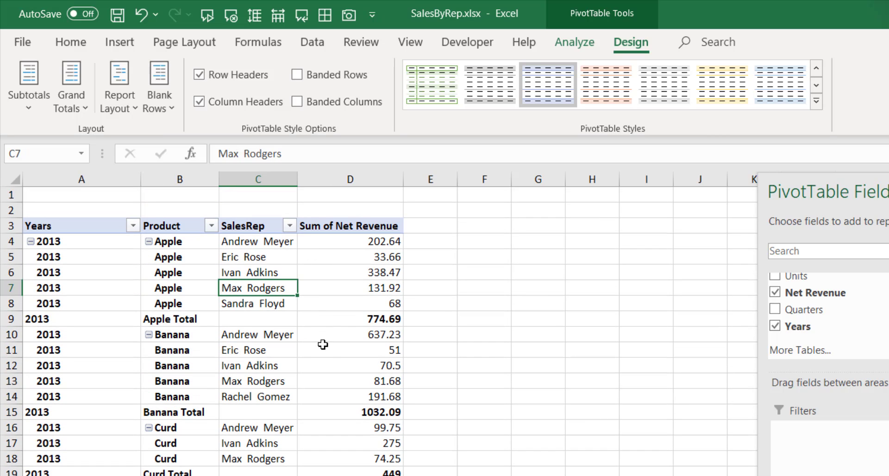
# Set the PivotTable to not repeat item labels and check the Years, Product and SalesRep cells of the 2013 Apple group.
pyautogui.click(93, 255)
pyautogui.click(95, 240)
pyautogui.click(132, 268)
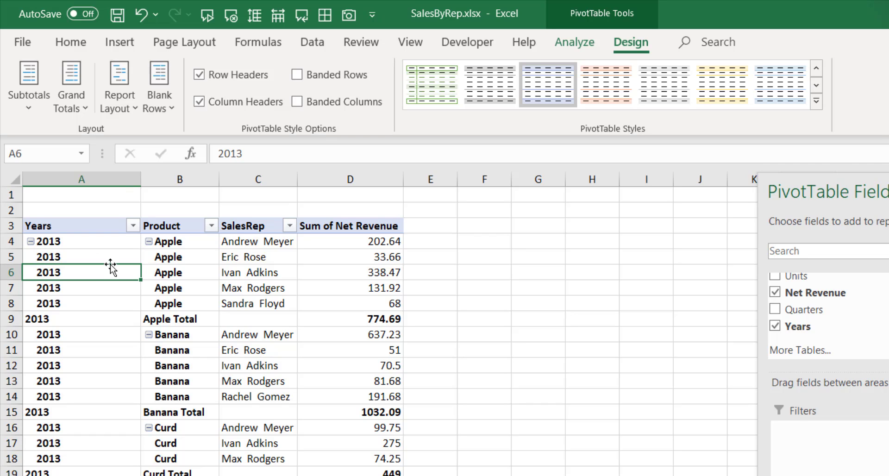
pyautogui.click(135, 110)
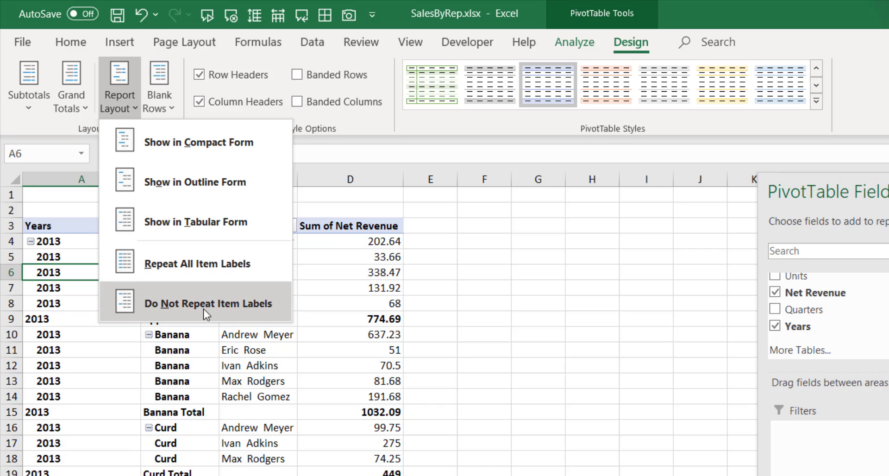
pyautogui.click(176, 307)
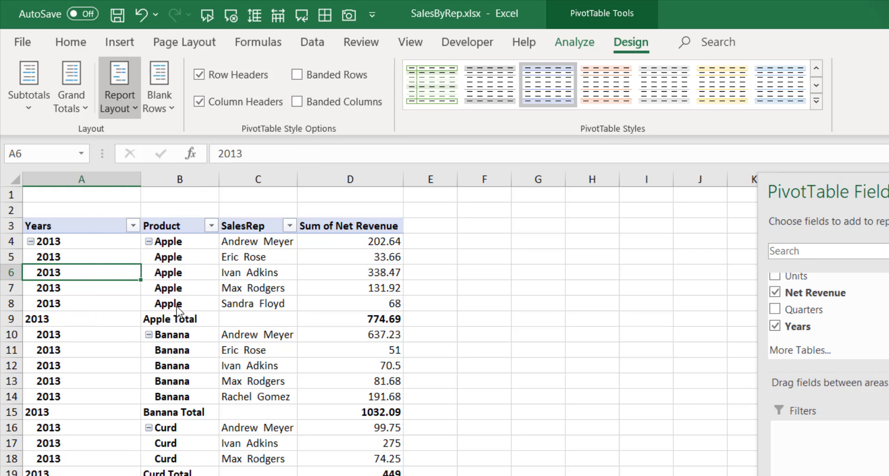
pyautogui.click(100, 246)
pyautogui.click(186, 242)
pyautogui.moveTo(274, 244); pyautogui.dragTo(266, 305)
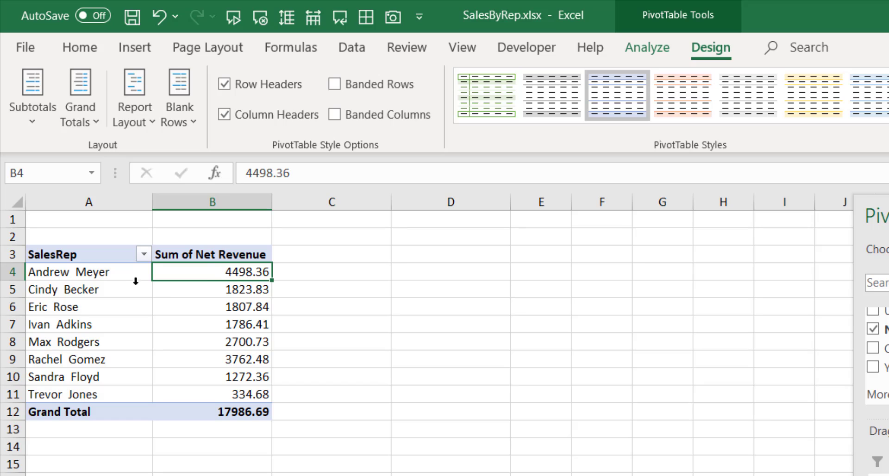
# Examine the SalesRep names and the Sum of Net Revenue values B4:B11 in the PivotTable summarised by SalesRep.
pyautogui.click(105, 301)
pyautogui.click(103, 271)
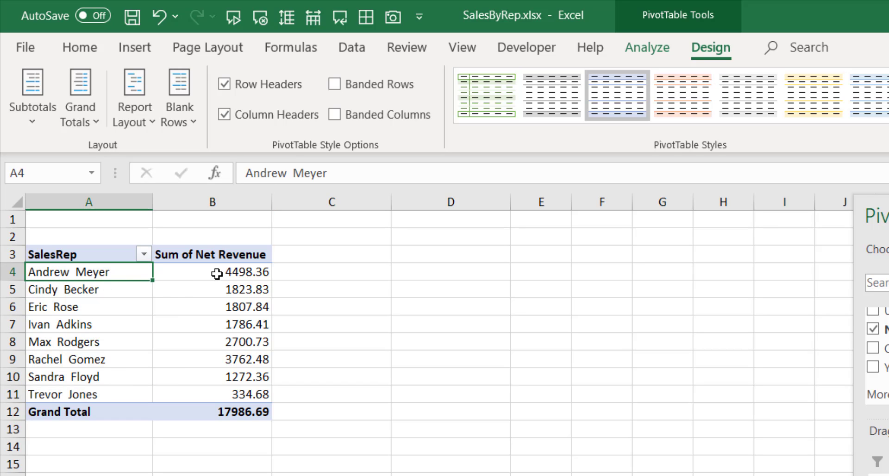
pyautogui.moveTo(218, 273); pyautogui.dragTo(213, 393)
pyautogui.click(209, 273)
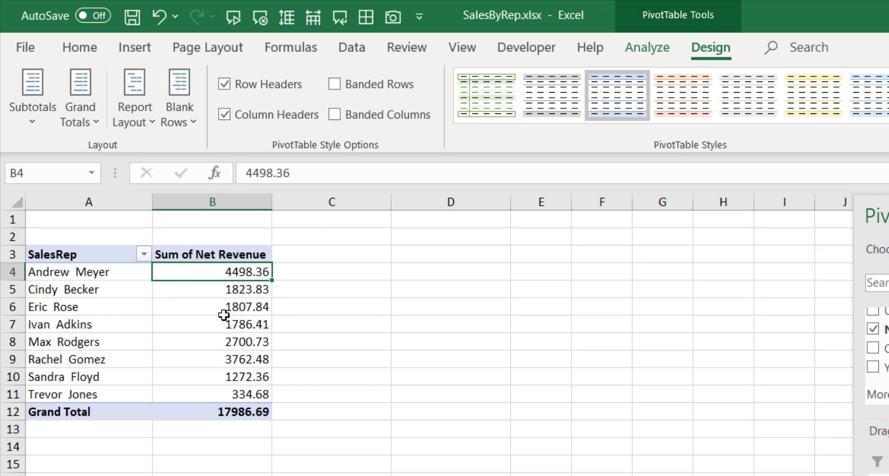
pyautogui.click(116, 278)
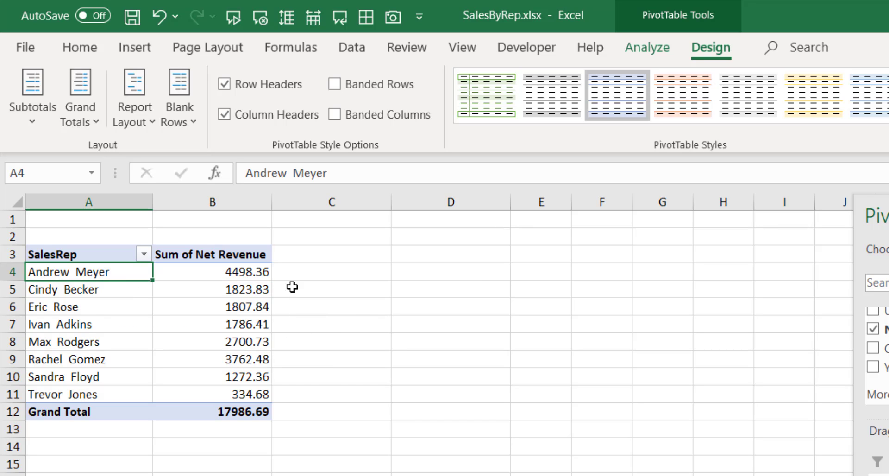
# Start a formula in C4 that references B4, examine the GETPIVOTDATA reference it generates, and cancel the entry.
pyautogui.click(333, 274)
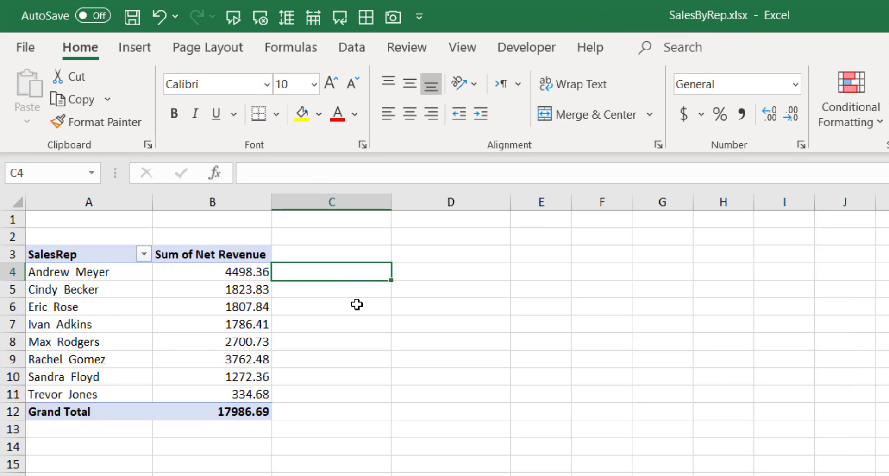
pyautogui.write('=')
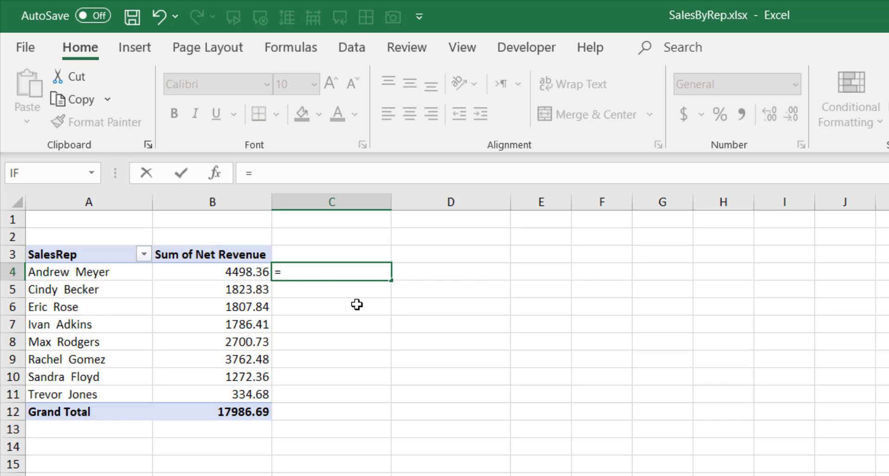
pyautogui.press('Left')
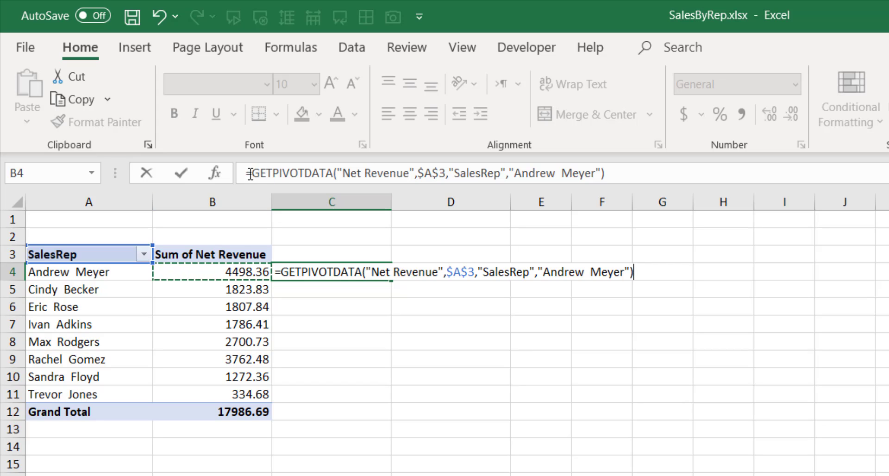
pyautogui.moveTo(248, 174); pyautogui.dragTo(658, 171)
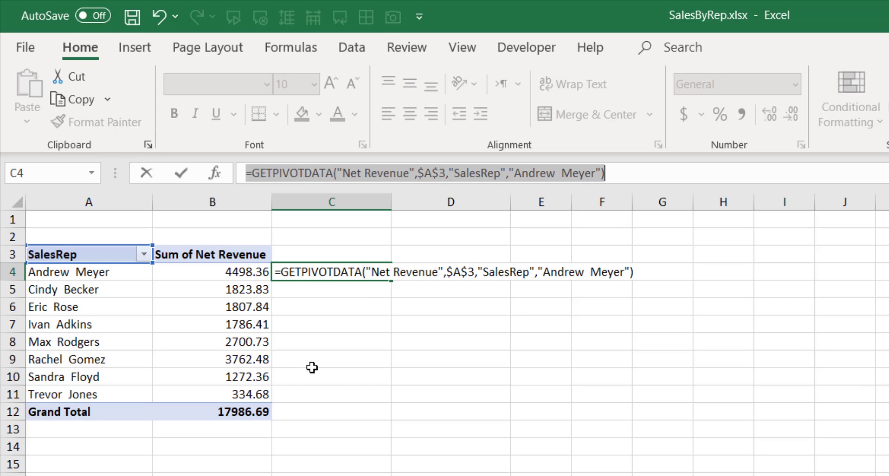
pyautogui.press('Escape')
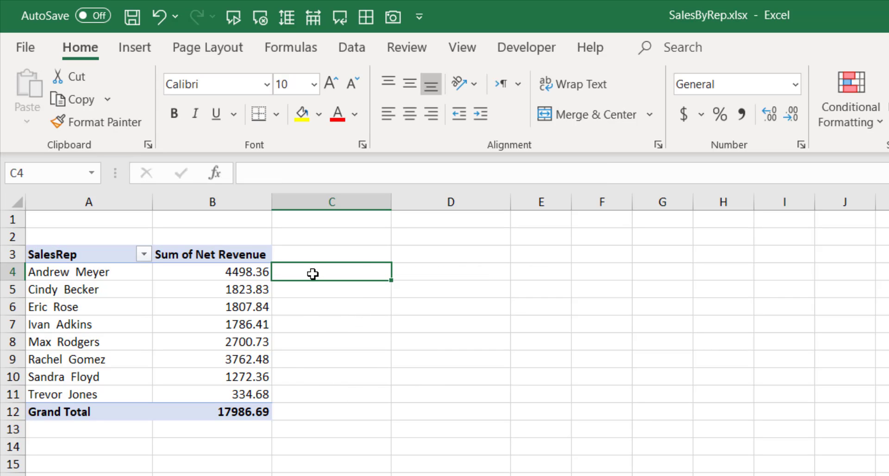
# Try replacing the GETPIVOTDATA reference in C4 with a plain cell reference as =B4*10%, and clear the cell after checking it.
pyautogui.write('=')
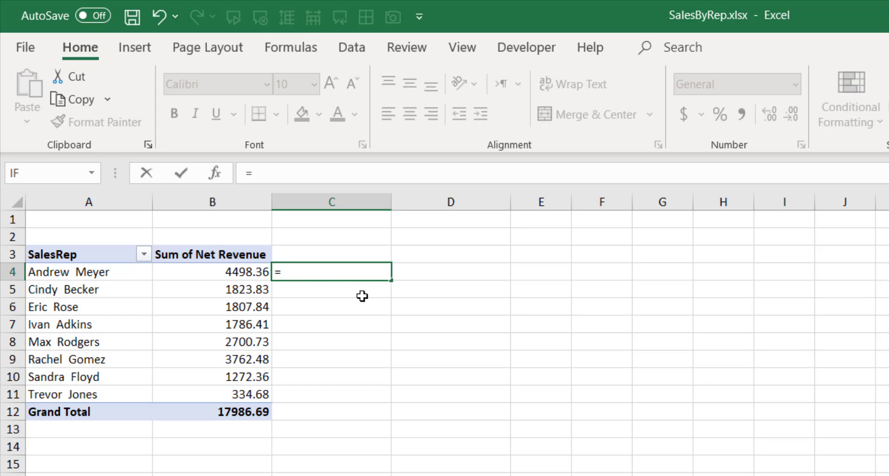
pyautogui.click(238, 273)
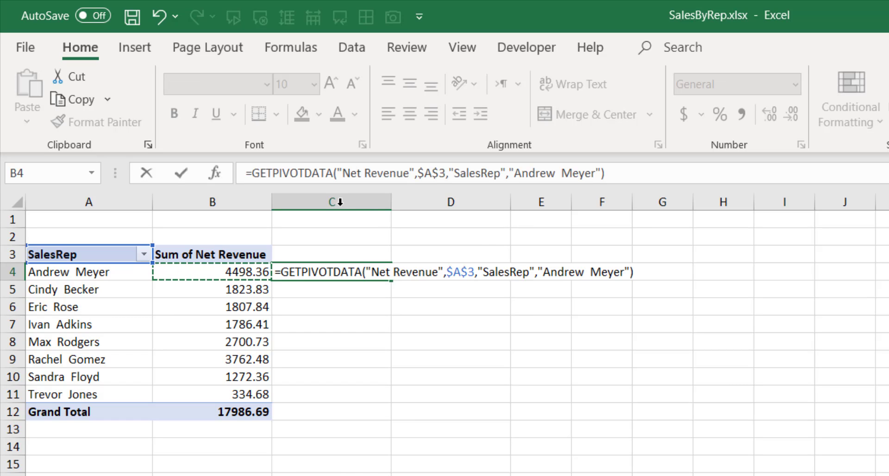
pyautogui.moveTo(281, 272); pyautogui.dragTo(633, 273)
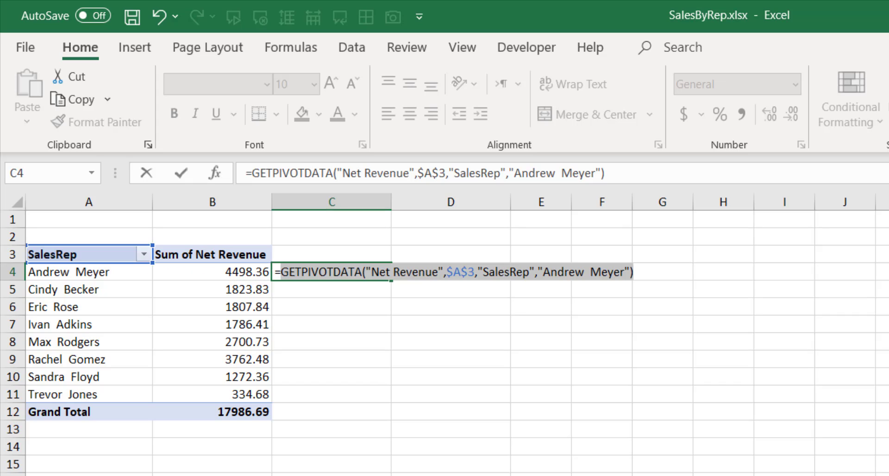
pyautogui.write('b4')
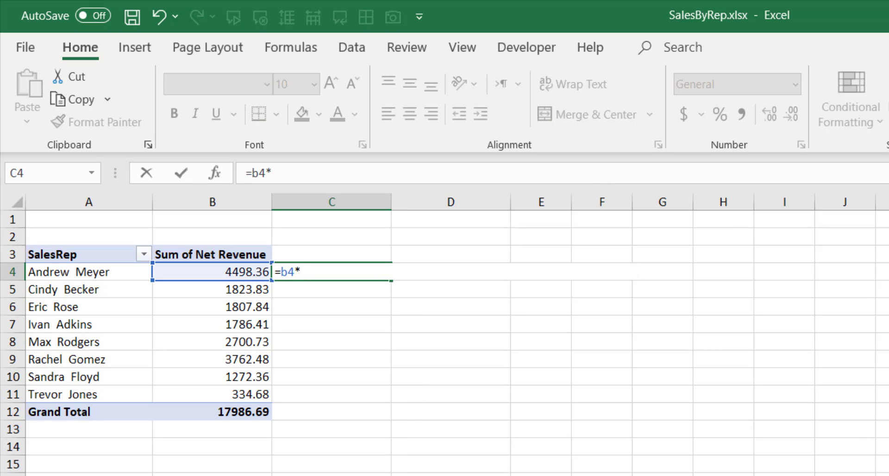
pyautogui.write('*10%')
pyautogui.press('Return')
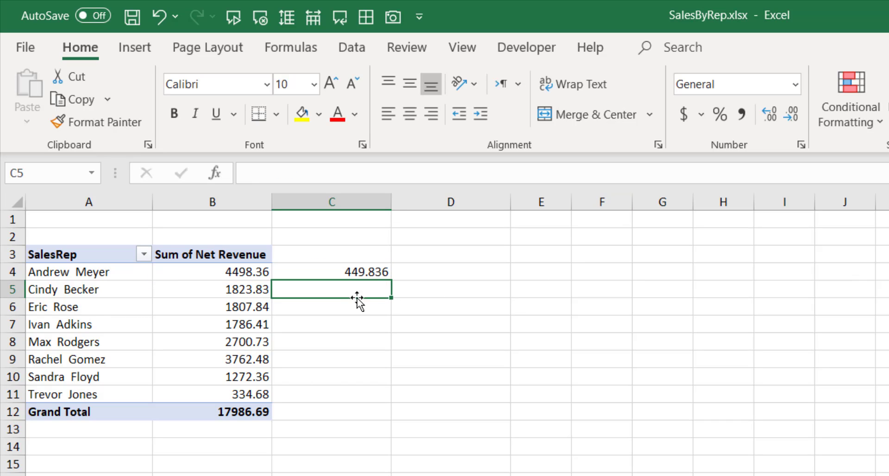
pyautogui.click(341, 268)
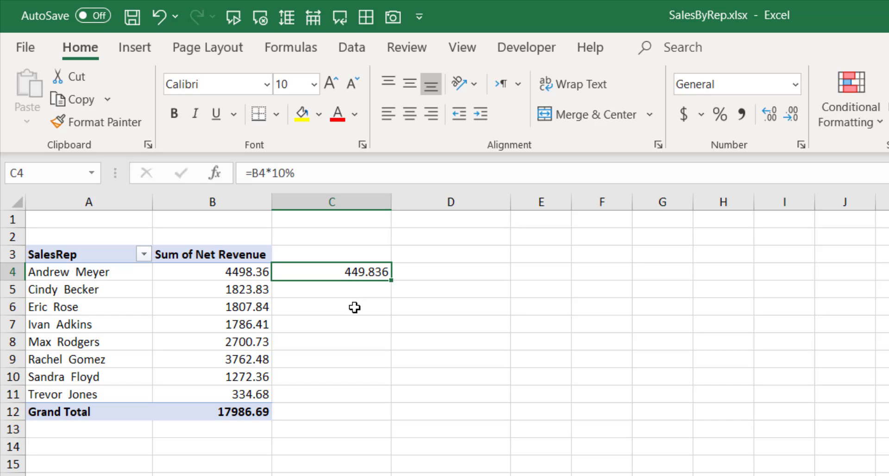
pyautogui.press('Delete')
# Turn off Generate GetPivotData in the options of the SalesRep PivotTable.
pyautogui.click(212, 306)
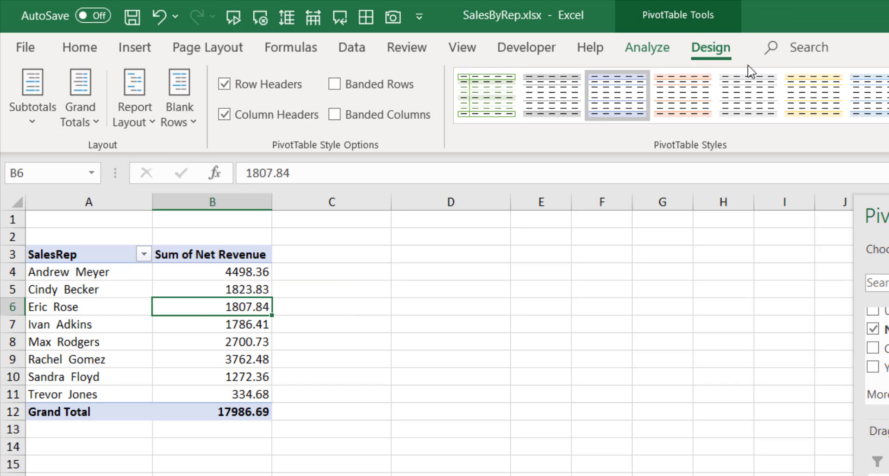
pyautogui.click(660, 52)
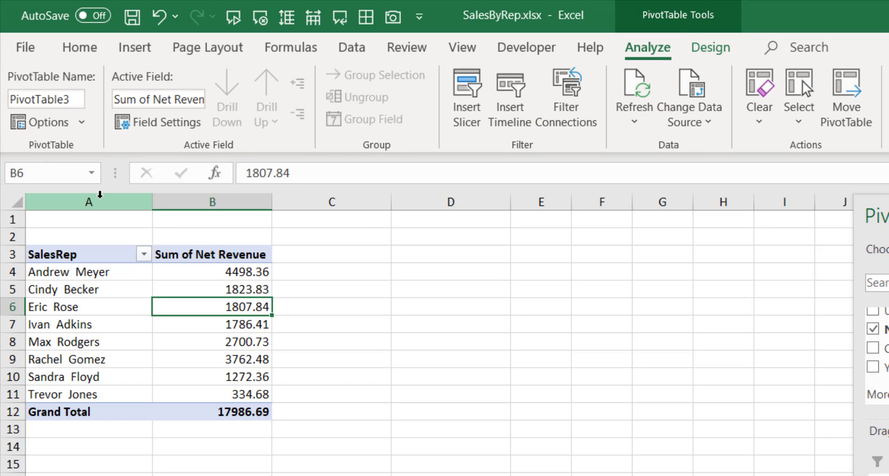
pyautogui.click(85, 128)
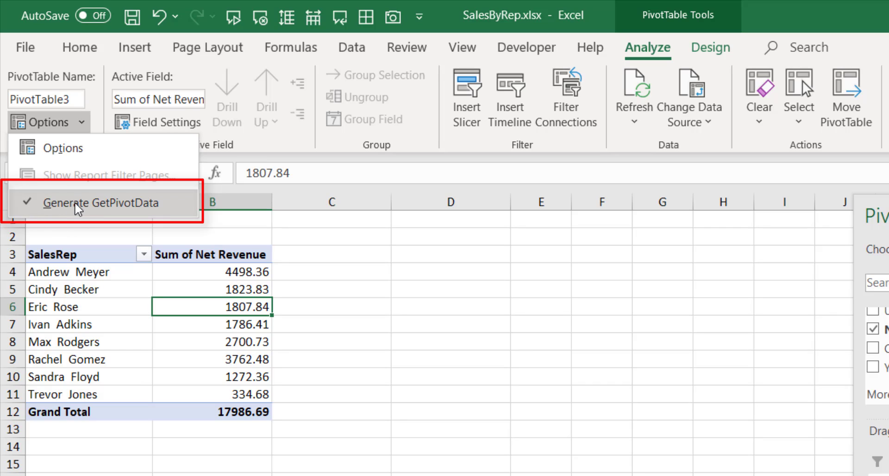
pyautogui.click(146, 207)
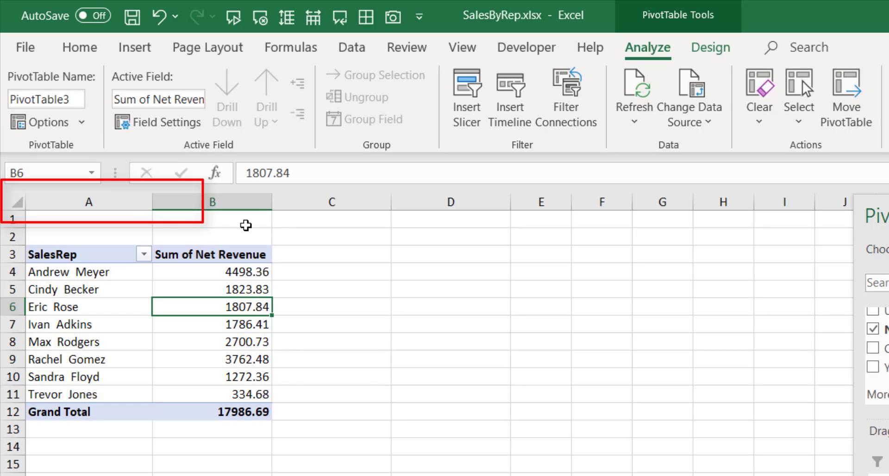
# Calculate 10% of the first SalesRep's net revenue in C4 with the plain-reference formula =B4*10%.
pyautogui.click(323, 270)
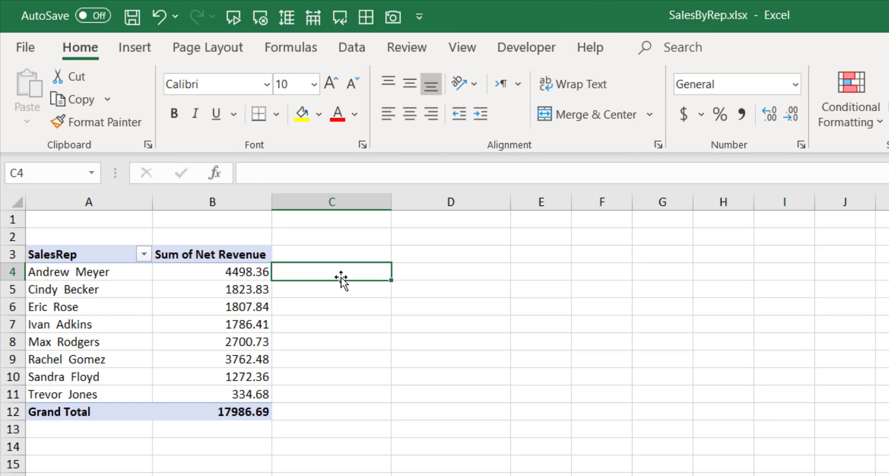
pyautogui.write('=')
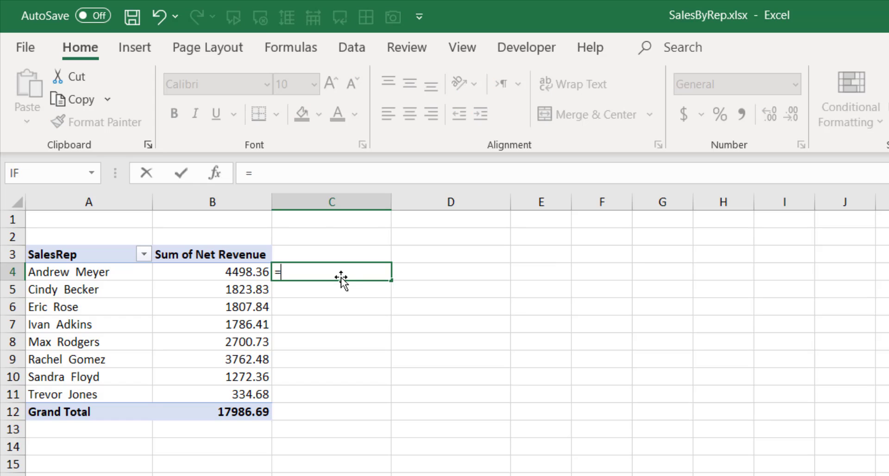
pyautogui.click(217, 275)
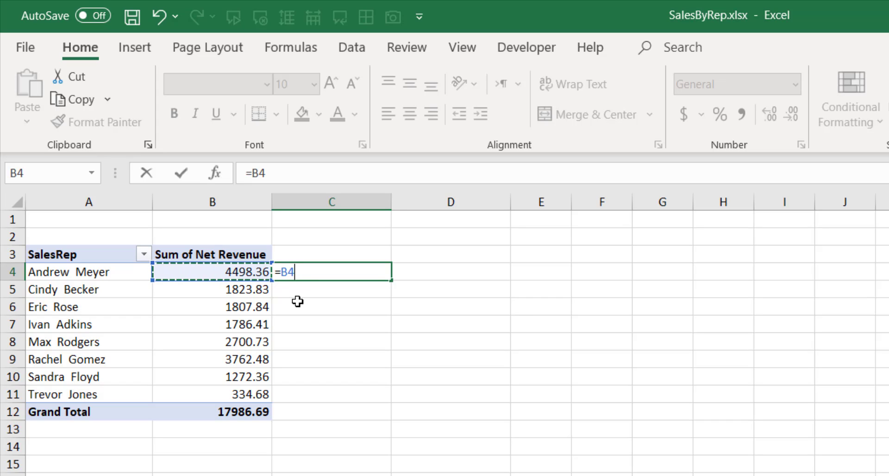
pyautogui.write('*10')
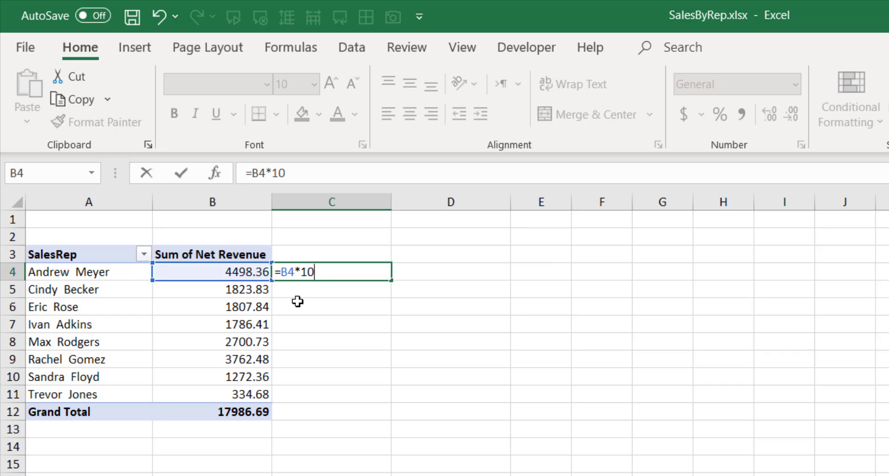
pyautogui.write('%')
pyautogui.press('Return')
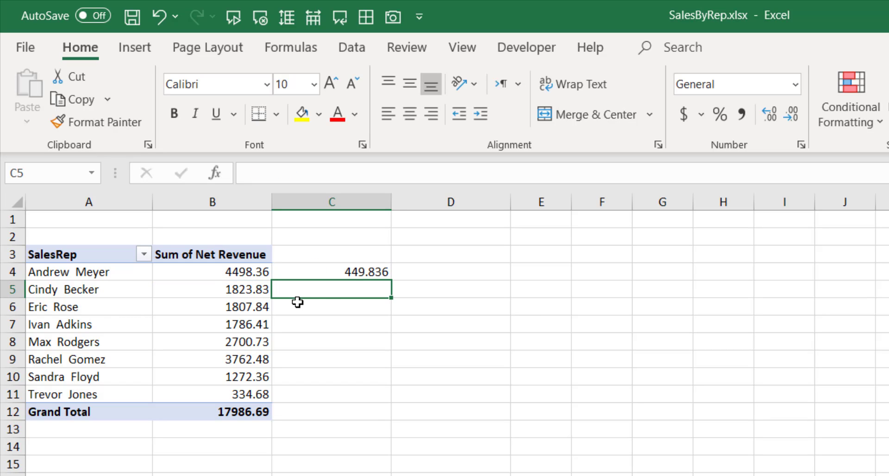
# Fill the C4 formula down through the Grand Total row to C12 and check the row references in the copied formulas.
pyautogui.click(362, 273)
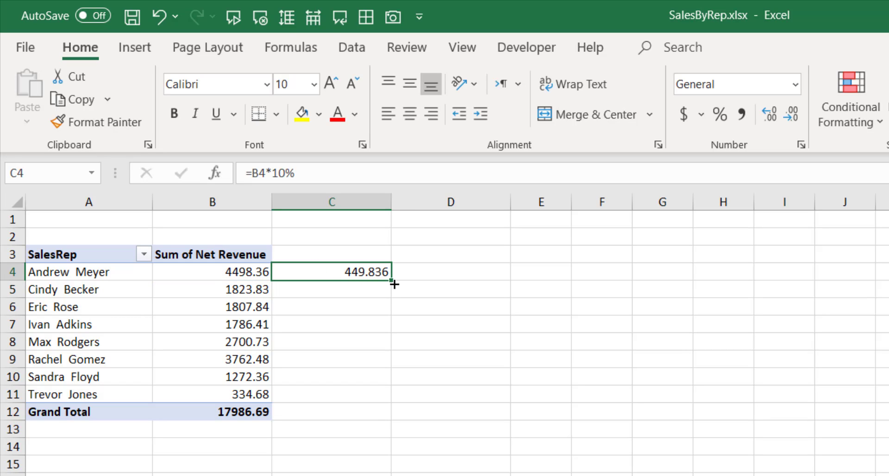
pyautogui.moveTo(391, 282); pyautogui.dragTo(368, 419)
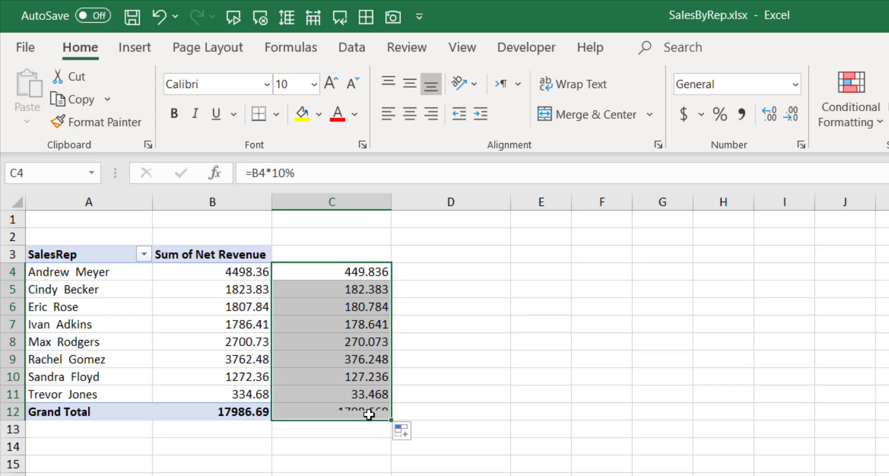
pyautogui.click(370, 364)
pyautogui.click(326, 309)
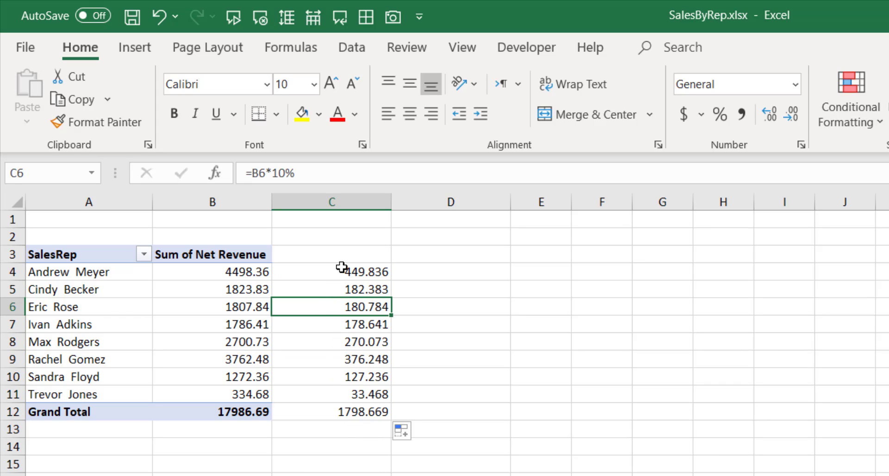
pyautogui.click(324, 330)
pyautogui.click(325, 373)
pyautogui.click(345, 294)
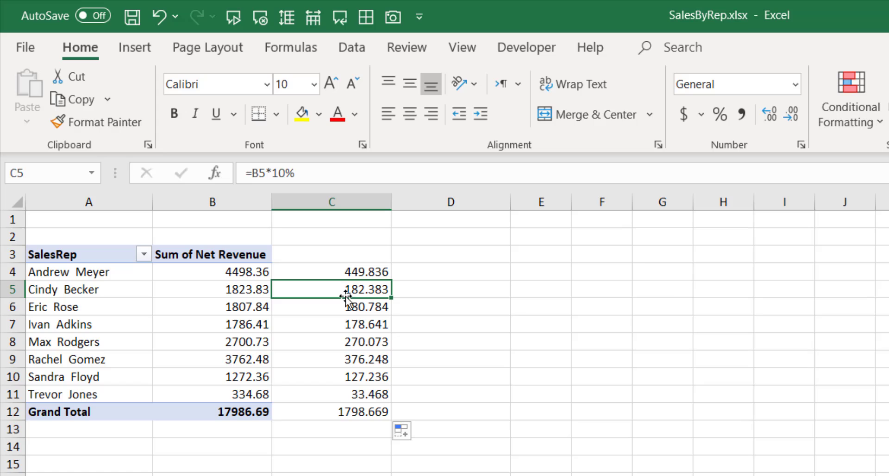
pyautogui.click(350, 271)
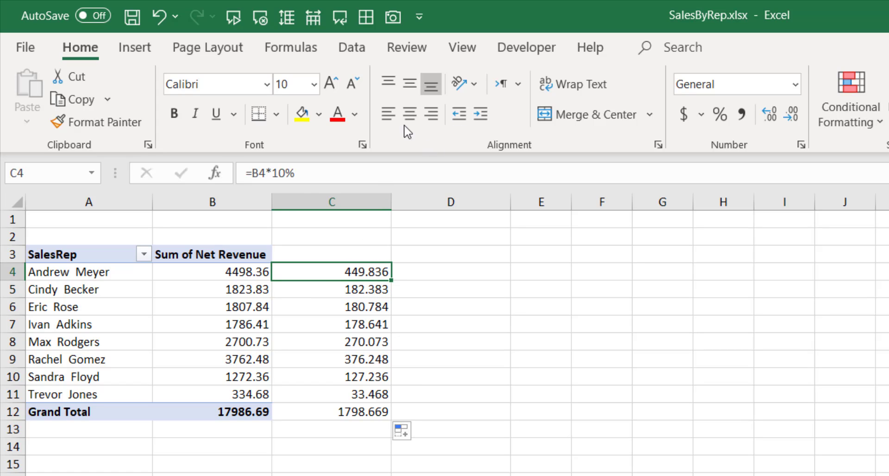
# Turn Generate GetPivotData back on in the options of the SalesRep PivotTable.
pyautogui.click(105, 308)
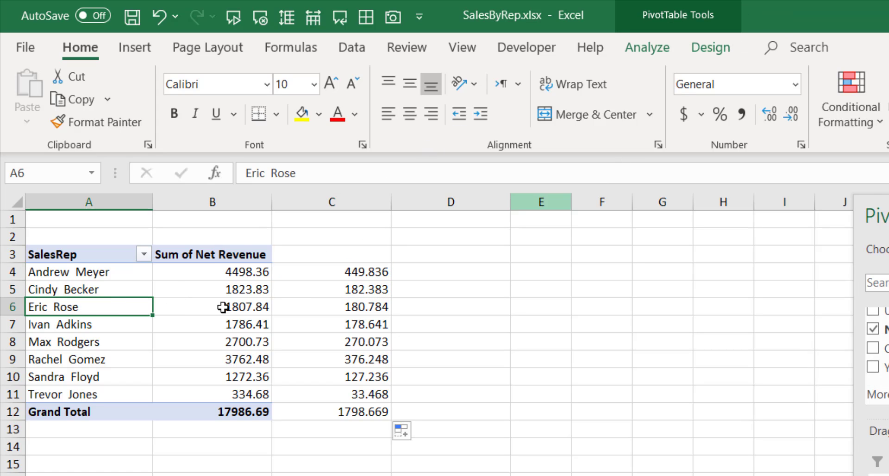
pyautogui.click(641, 49)
pyautogui.click(82, 122)
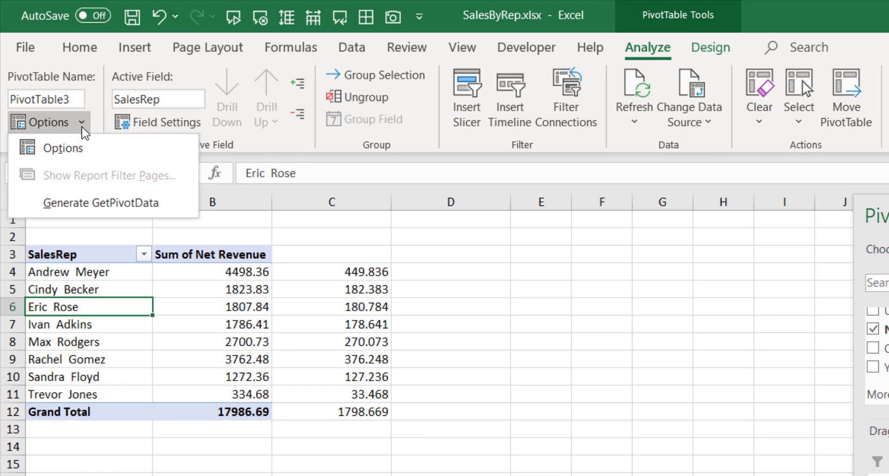
pyautogui.click(86, 203)
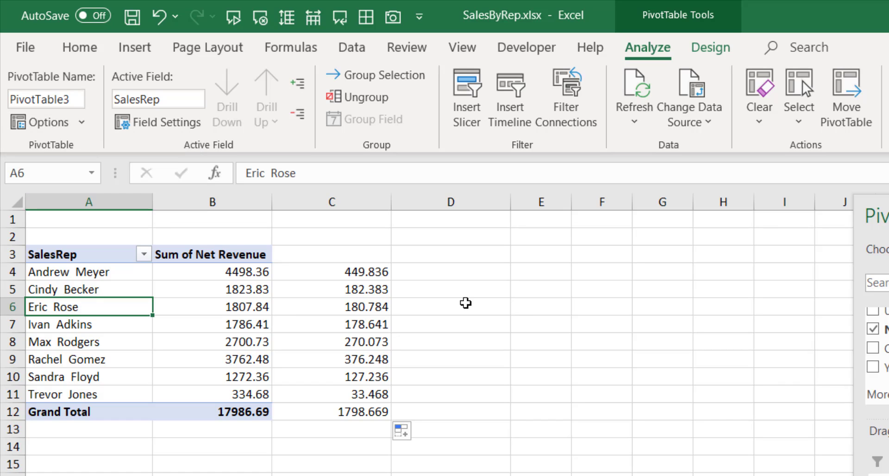
# Start a formula in D4 that references the PivotTable value in B4.
pyautogui.click(460, 287)
pyautogui.click(449, 273)
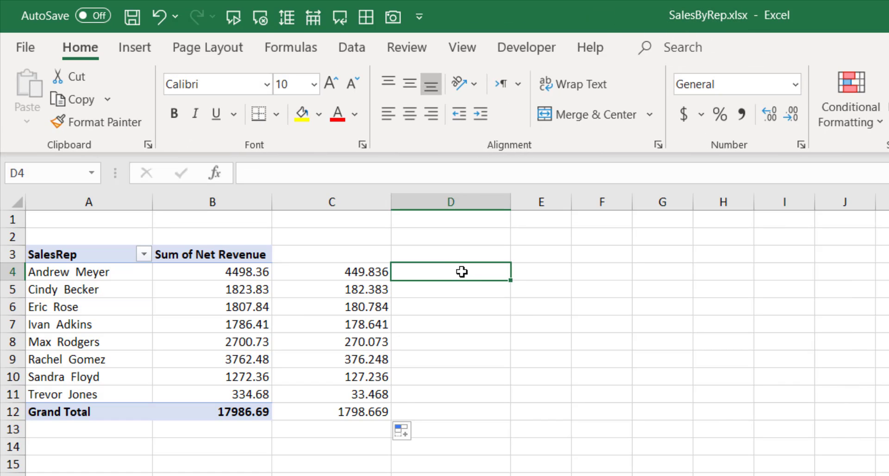
pyautogui.write('=')
pyautogui.click(233, 273)
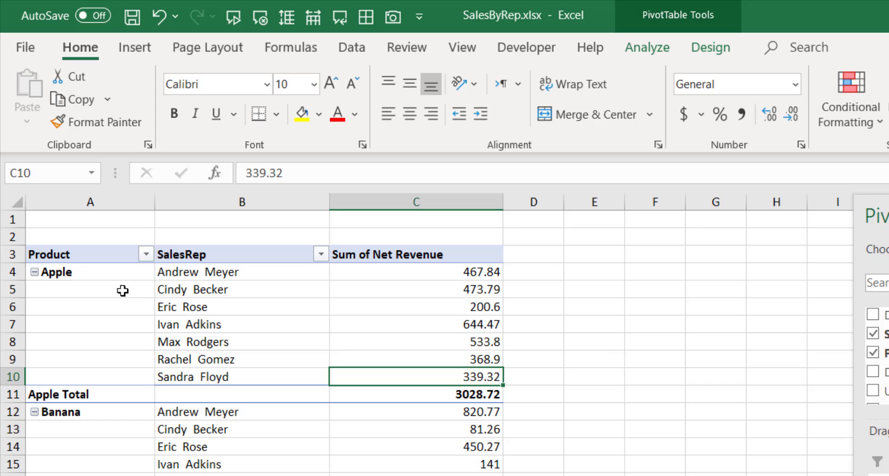
# Widen columns B and C of the Product and SalesRep PivotTable slightly, and refresh the PivotTable.
pyautogui.moveTo(331, 204); pyautogui.dragTo(348, 204)
pyautogui.moveTo(519, 198); pyautogui.dragTo(539, 200)
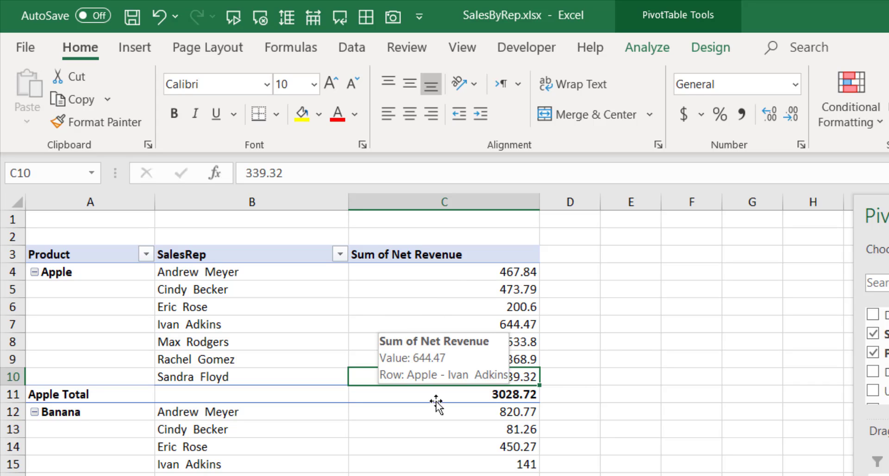
pyautogui.rightClick(289, 307)
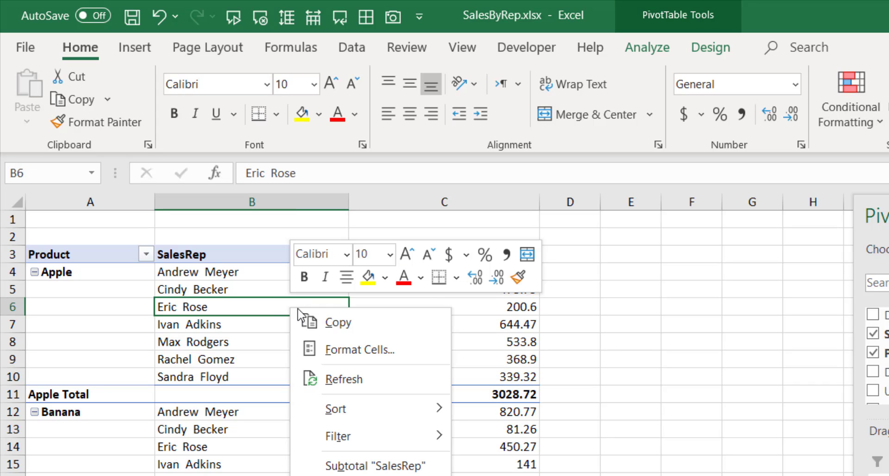
pyautogui.click(337, 383)
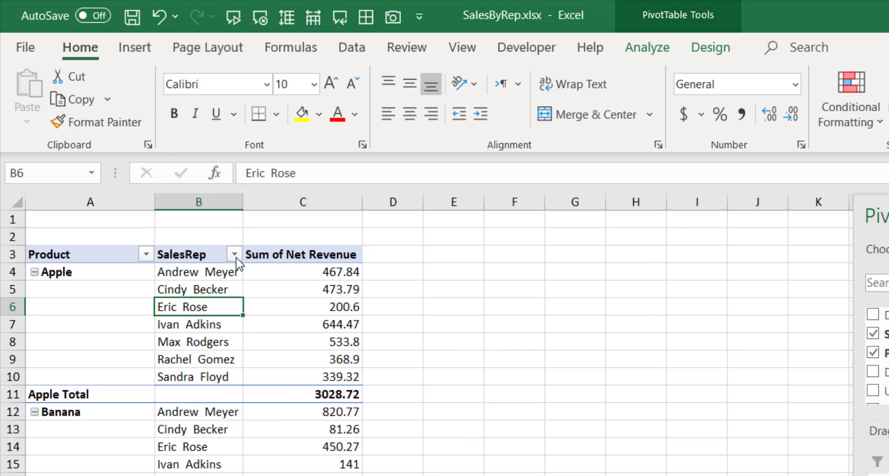
# Widen the SalesRep and Sum of Net Revenue columns beyond their contents, and narrow the SalesRep column a little.
pyautogui.click(278, 342)
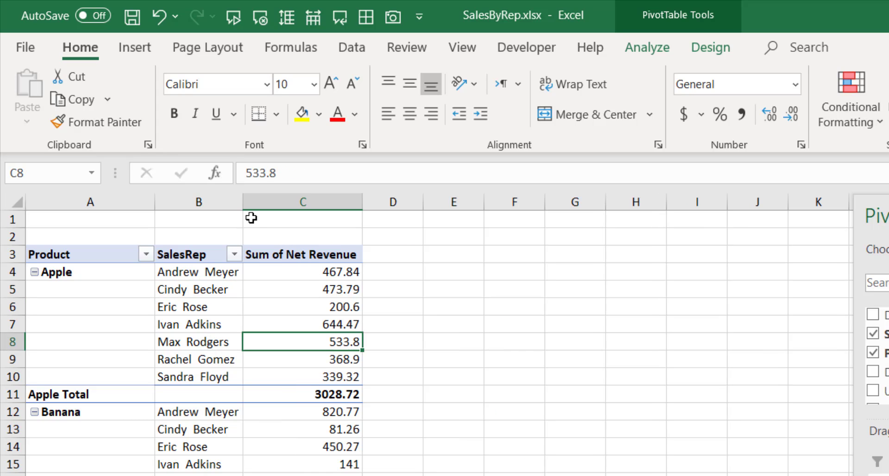
pyautogui.moveTo(244, 205); pyautogui.dragTo(311, 203)
pyautogui.moveTo(428, 203); pyautogui.dragTo(478, 203)
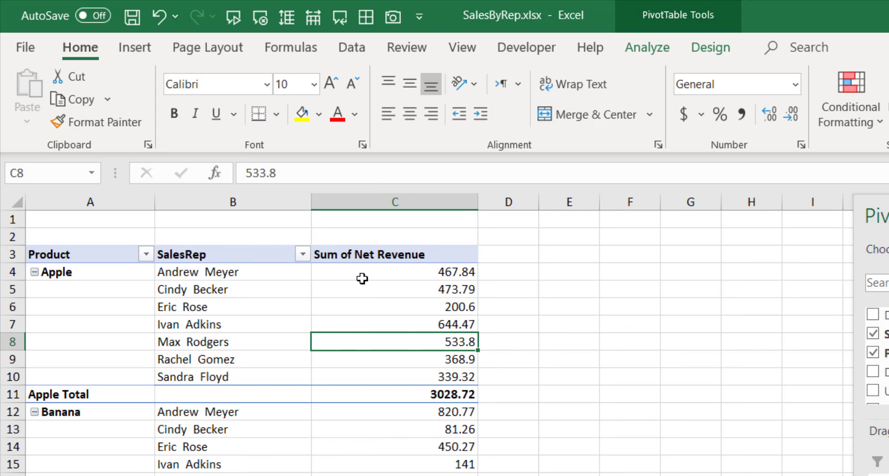
pyautogui.moveTo(312, 203); pyautogui.dragTo(294, 202)
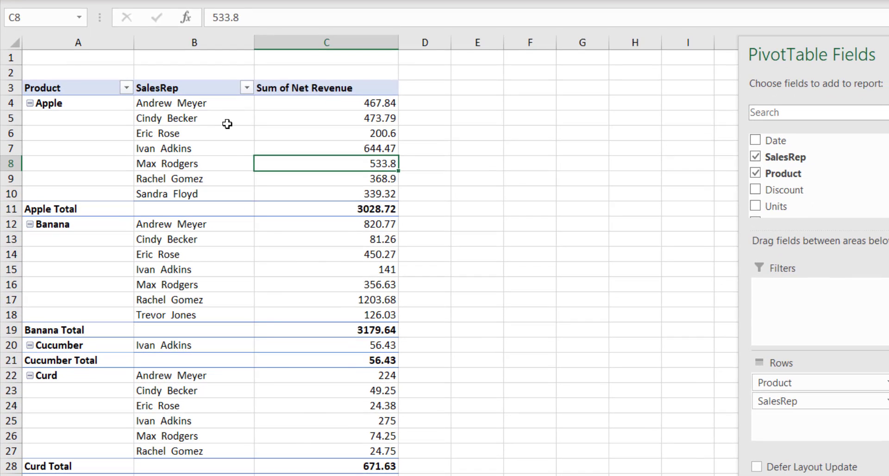
# Turn off Autofit column widths on update in the PivotTable's Layout & Format options.
pyautogui.rightClick(264, 292)
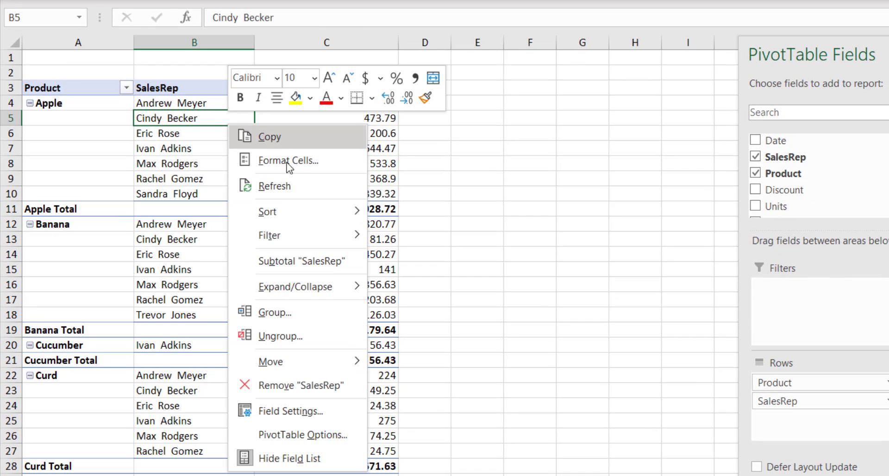
pyautogui.click(322, 437)
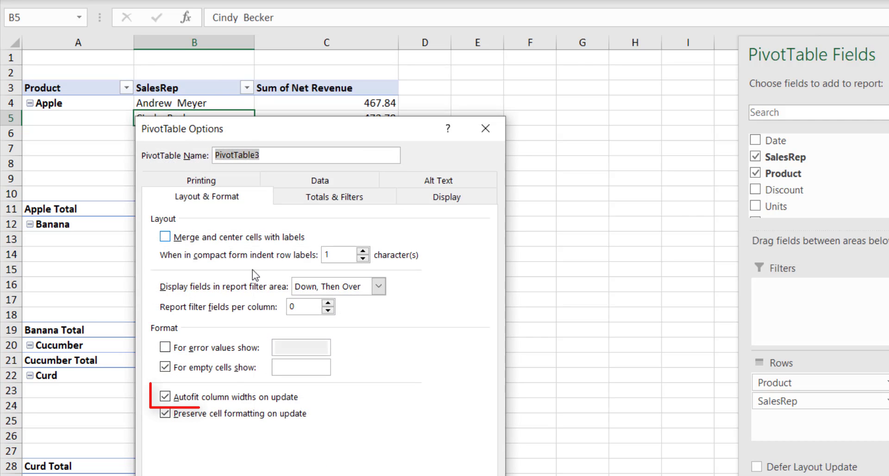
pyautogui.click(165, 397)
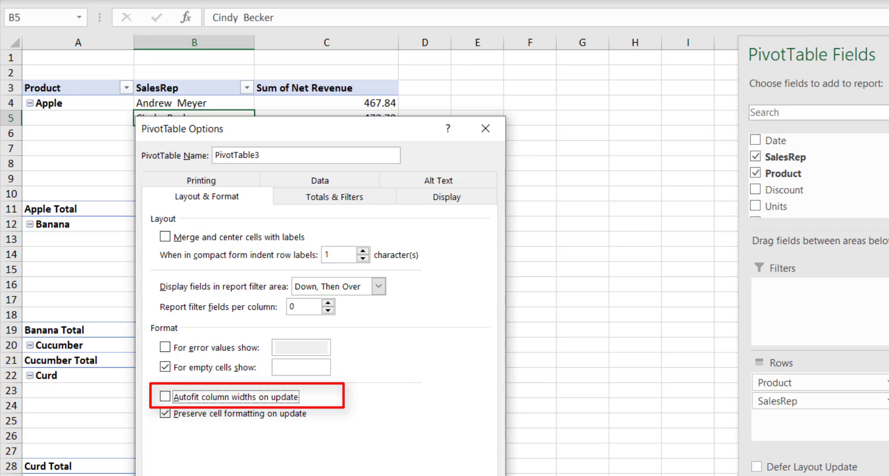
pyautogui.press('Return')
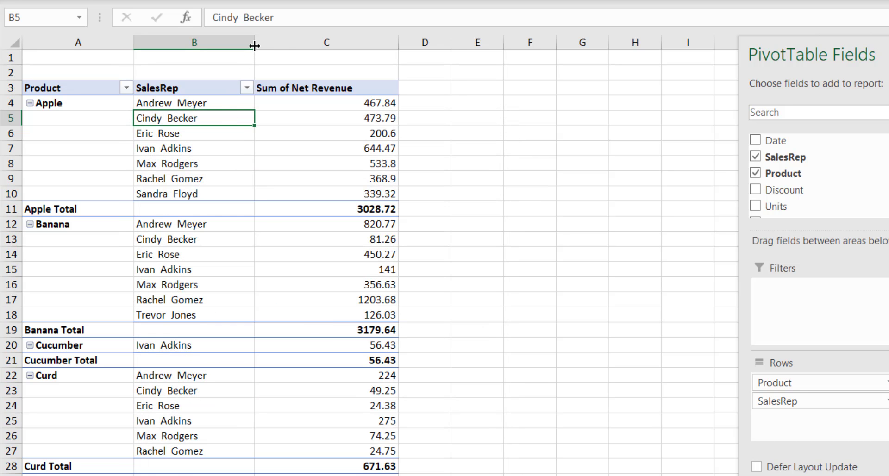
# Widen columns A, B and C of the PivotTable, refresh it, and check the column widths.
pyautogui.moveTo(254, 45); pyautogui.dragTo(306, 45)
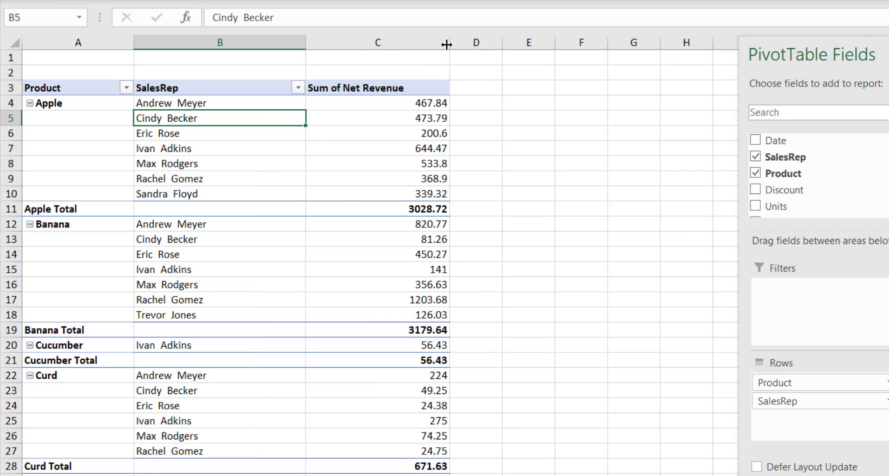
pyautogui.moveTo(446, 45); pyautogui.dragTo(480, 51)
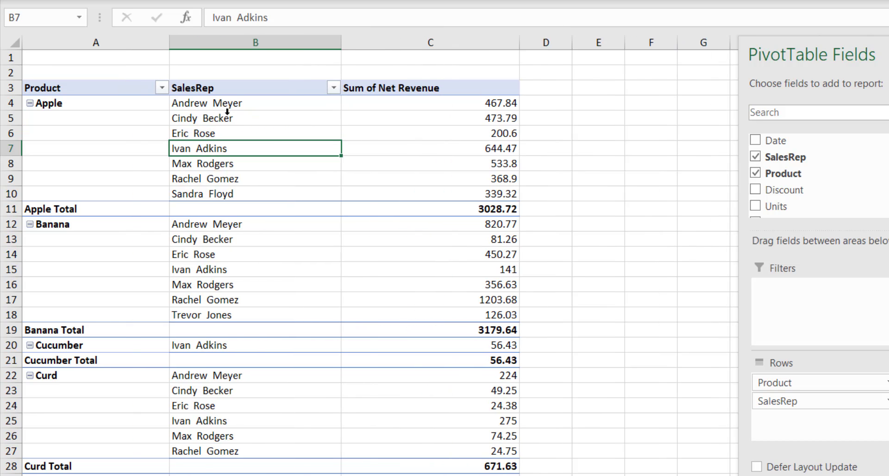
pyautogui.rightClick(227, 114)
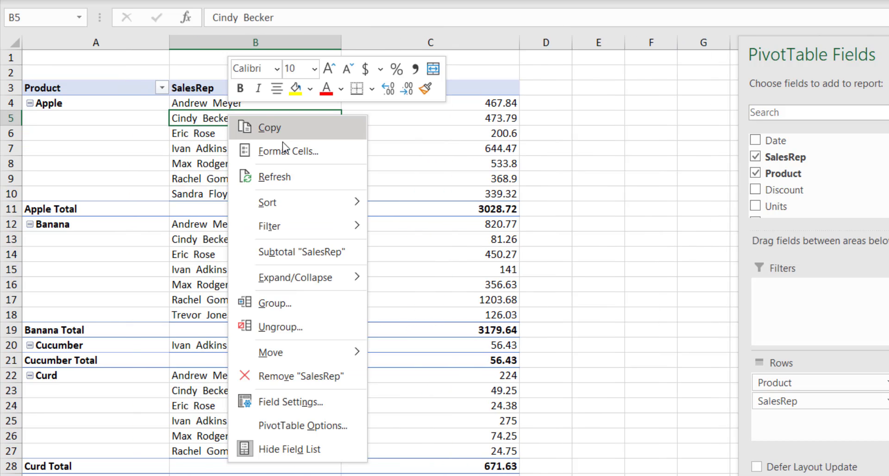
pyautogui.click(270, 175)
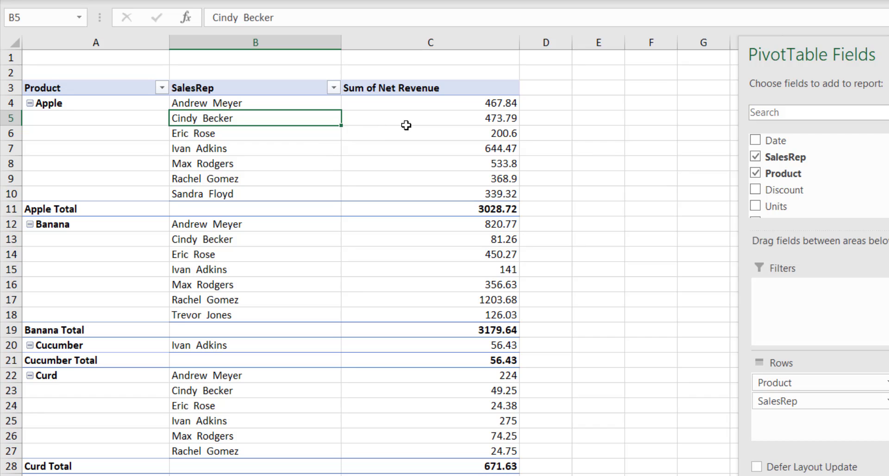
pyautogui.moveTo(404, 121); pyautogui.dragTo(415, 133)
pyautogui.click(269, 138)
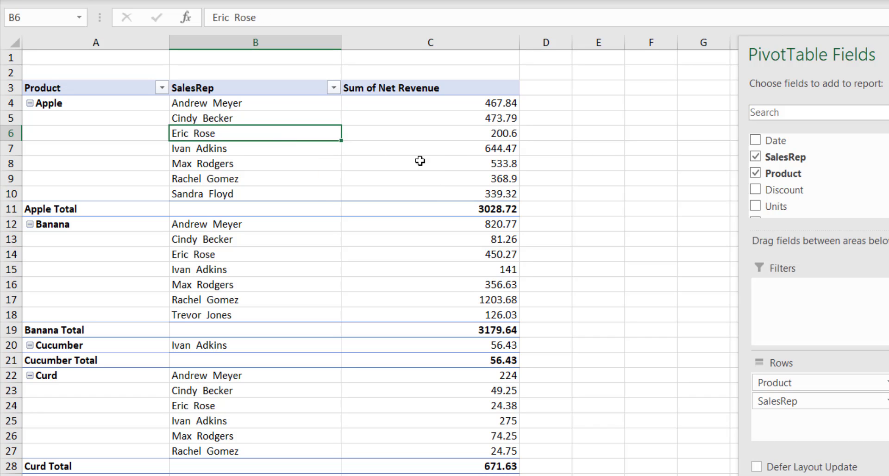
pyautogui.click(406, 137)
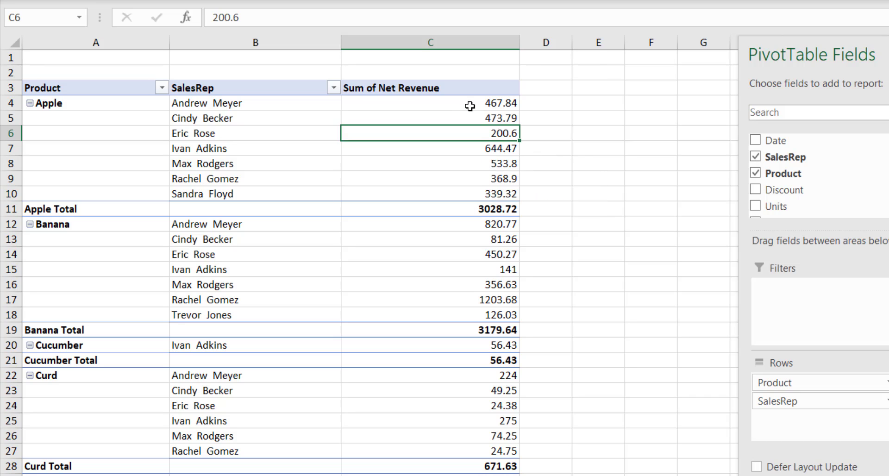
pyautogui.click(291, 104)
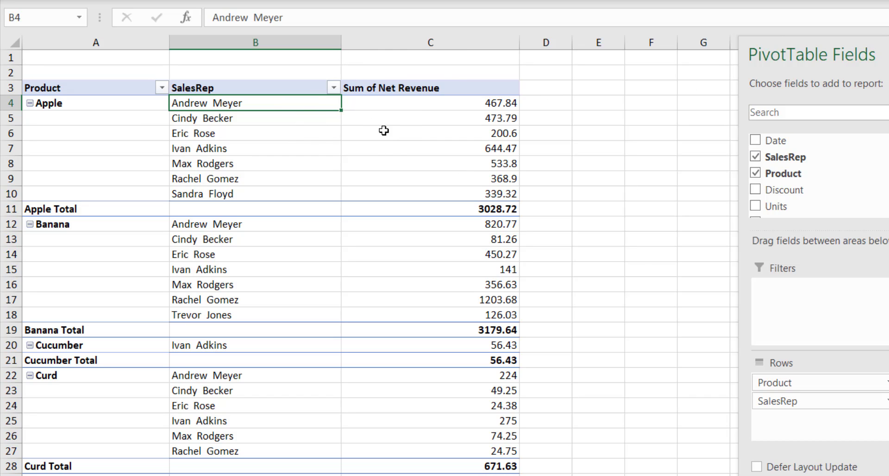
# Turn Autofit column widths on update back on in the PivotTable's Layout & Format options.
pyautogui.rightClick(314, 133)
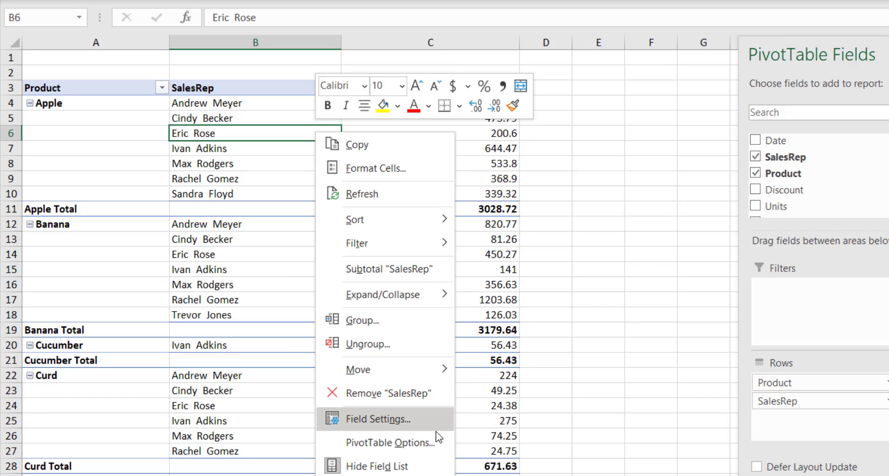
pyautogui.click(435, 440)
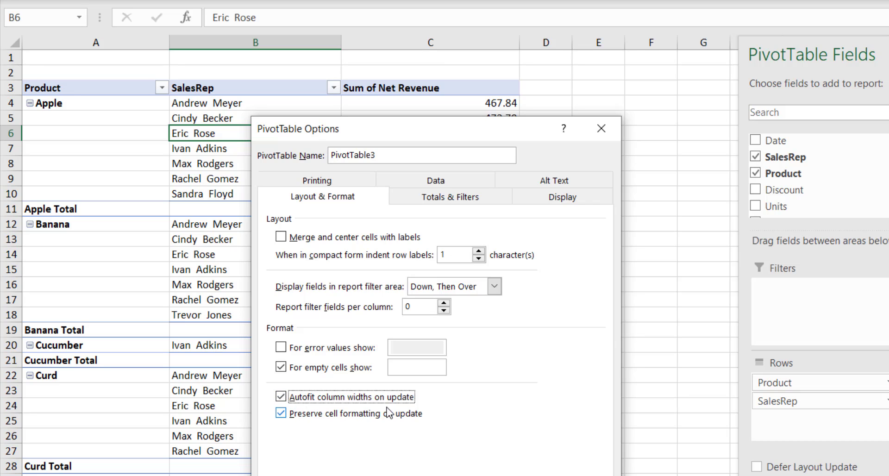
pyautogui.press('Return')
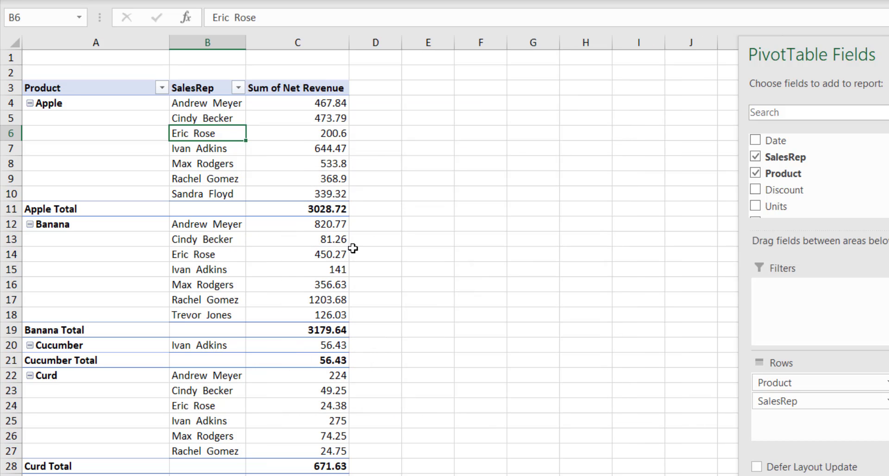
# Widen the SalesRep and Sum of Net Revenue columns, refresh the PivotTable to test autofit, and widen the SalesRep column slightly again.
pyautogui.moveTo(287, 130); pyautogui.dragTo(287, 118)
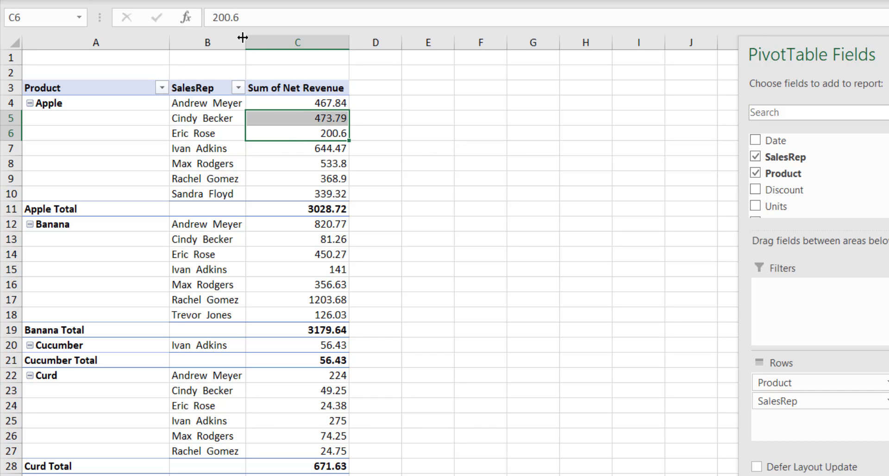
pyautogui.moveTo(242, 37); pyautogui.dragTo(301, 39)
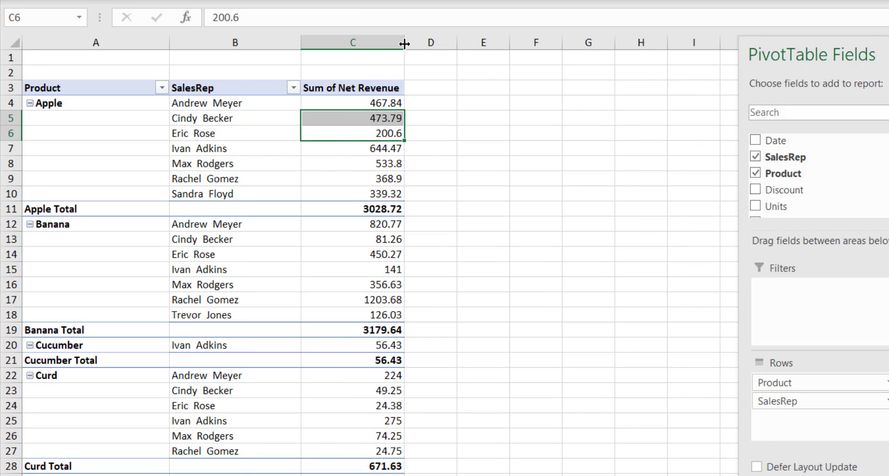
pyautogui.moveTo(404, 43); pyautogui.dragTo(471, 44)
pyautogui.moveTo(303, 46); pyautogui.dragTo(323, 46)
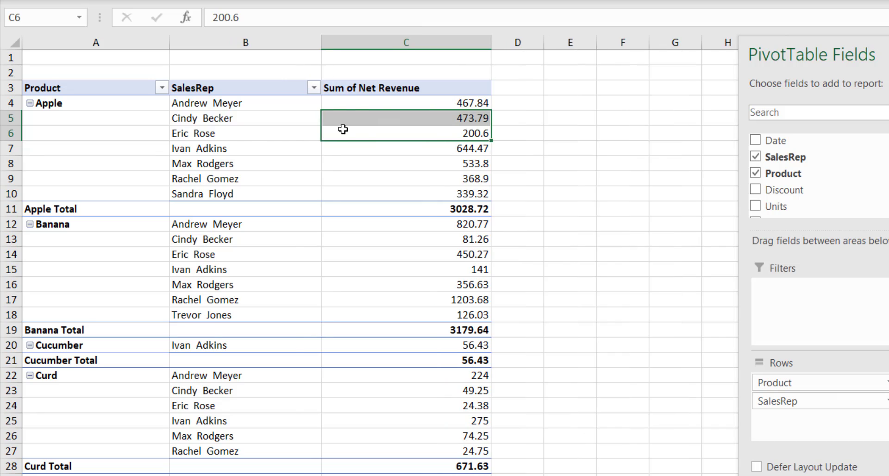
pyautogui.rightClick(250, 143)
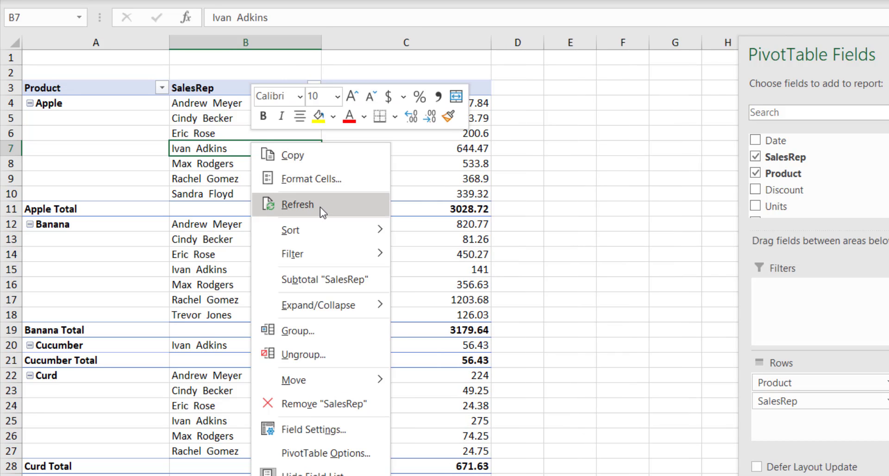
pyautogui.click(321, 207)
pyautogui.click(281, 131)
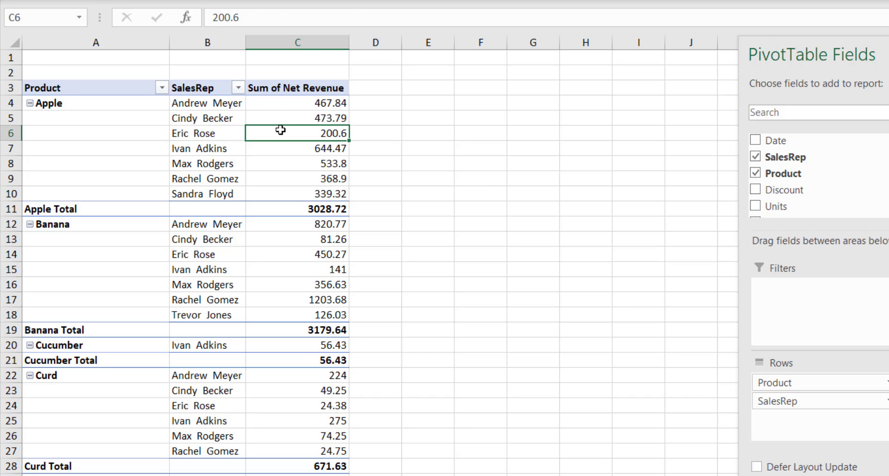
pyautogui.moveTo(245, 40); pyautogui.dragTo(263, 56)
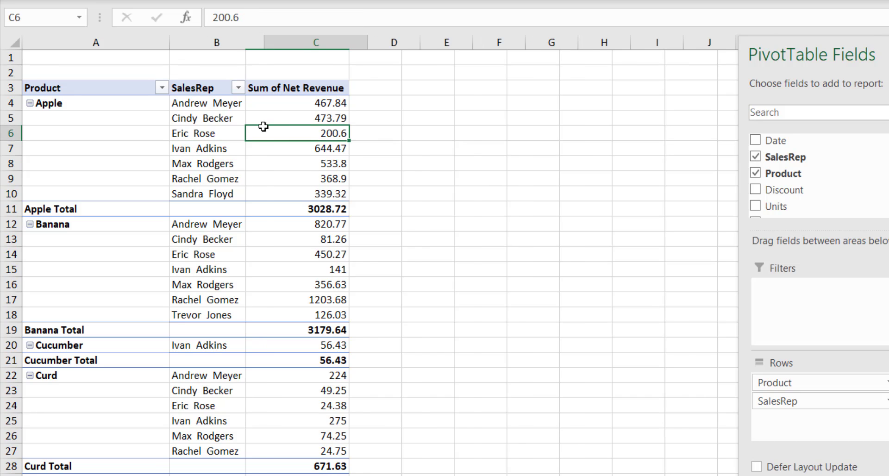
pyautogui.click(235, 103)
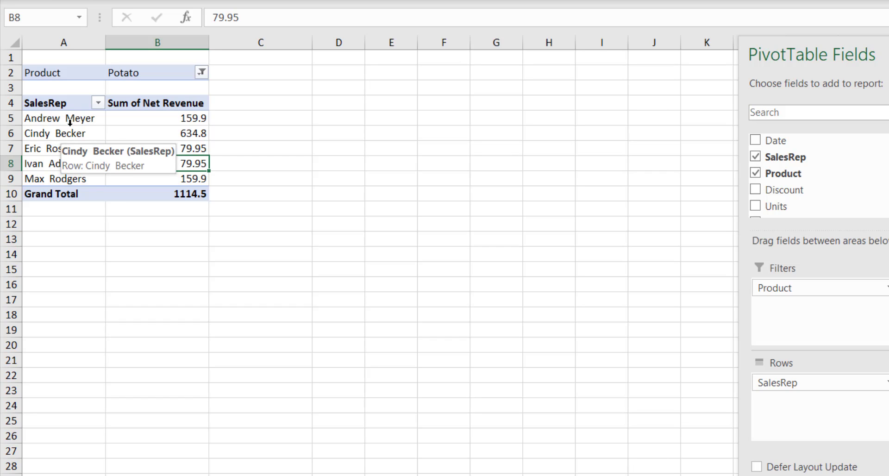
# In the Potato-filtered PivotTable, enter =B5*10% in C5 beside the first sales rep and fill it down to C9.
pyautogui.click(81, 125)
pyautogui.click(177, 122)
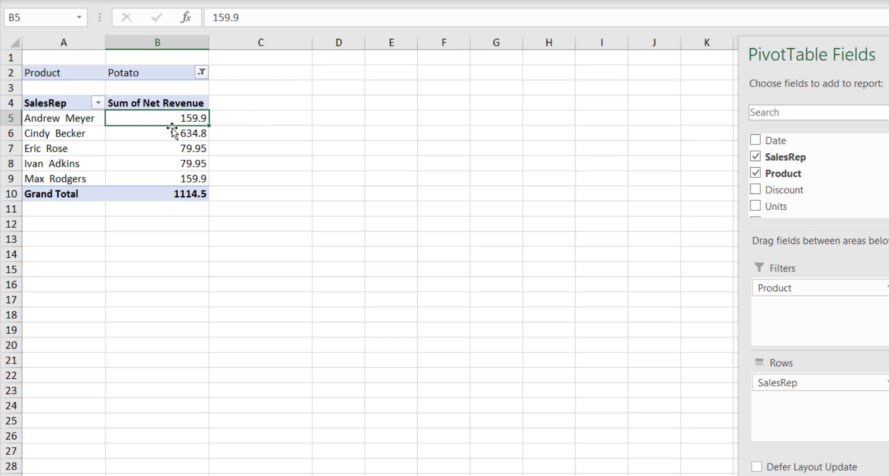
pyautogui.click(158, 150)
pyautogui.click(178, 122)
pyautogui.click(251, 121)
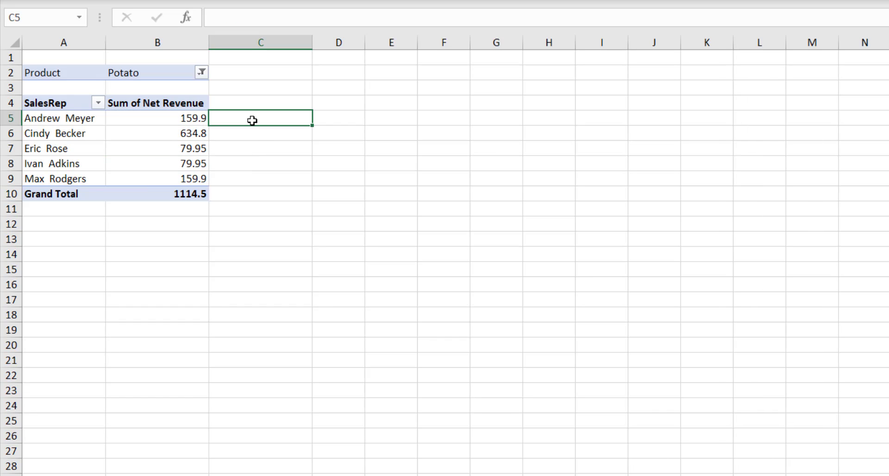
pyautogui.write('=')
pyautogui.press('Left')
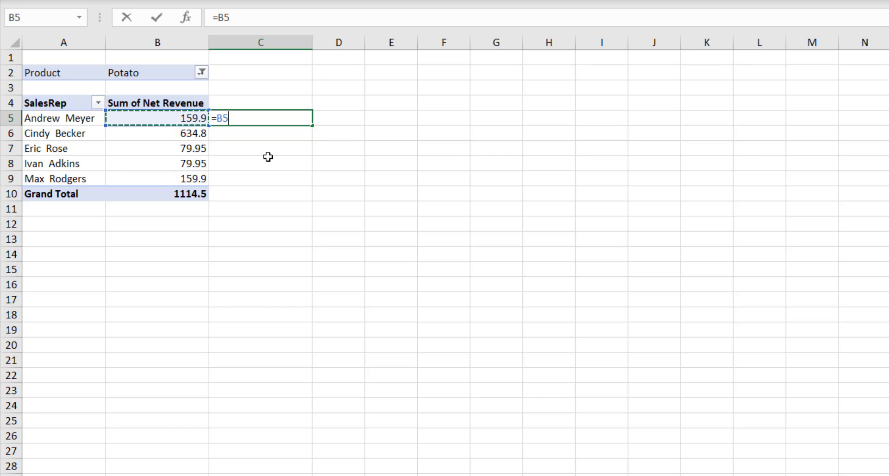
pyautogui.write('*')
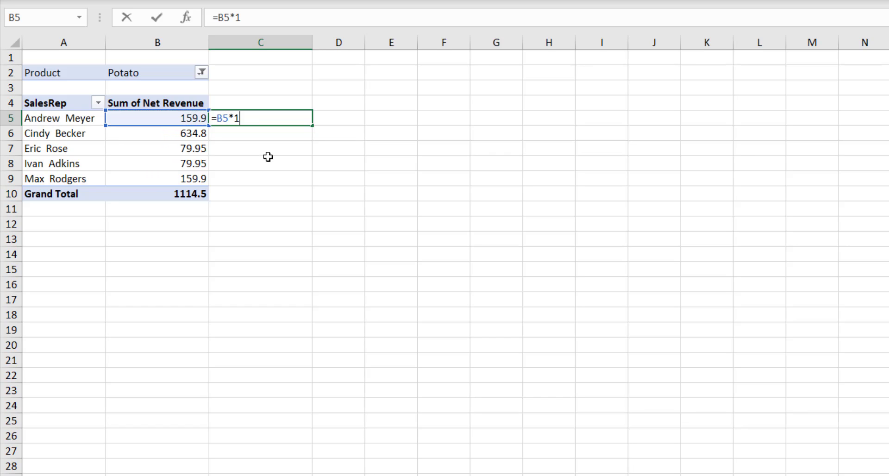
pyautogui.write('10%')
pyautogui.press('Return')
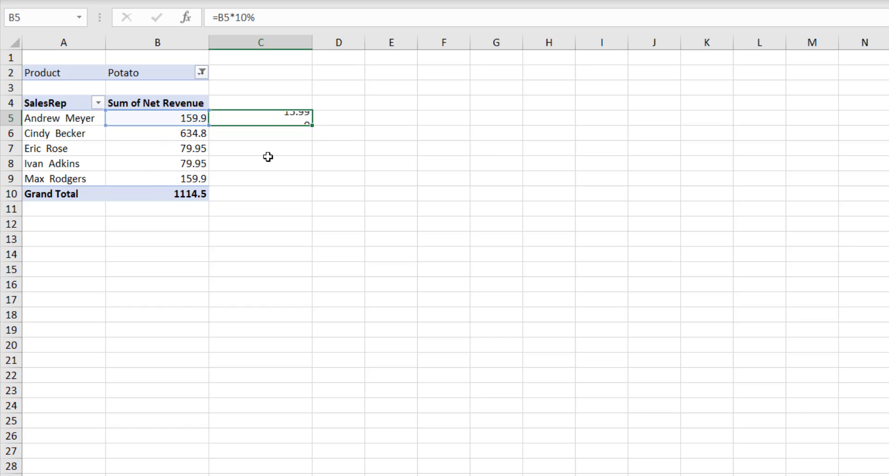
pyautogui.click(250, 116)
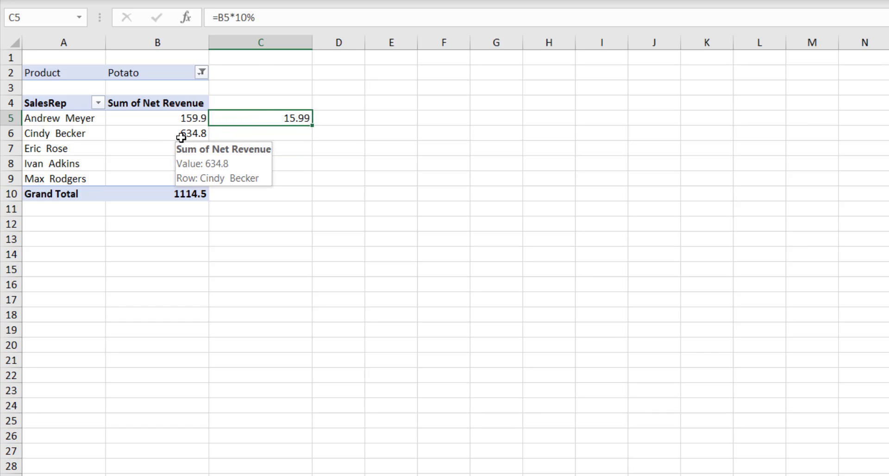
pyautogui.moveTo(313, 125); pyautogui.dragTo(313, 185)
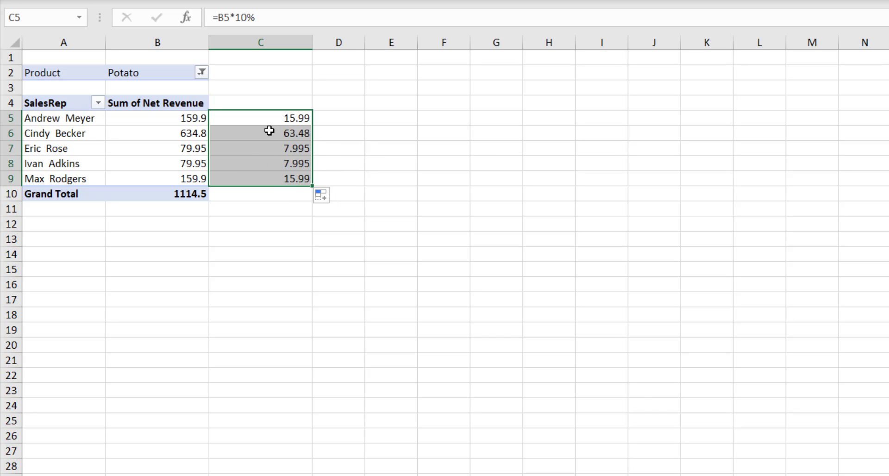
# Review the sales reps and their 10% formulas, and switch the Product report filter to Apple.
pyautogui.moveTo(99, 119); pyautogui.dragTo(96, 178)
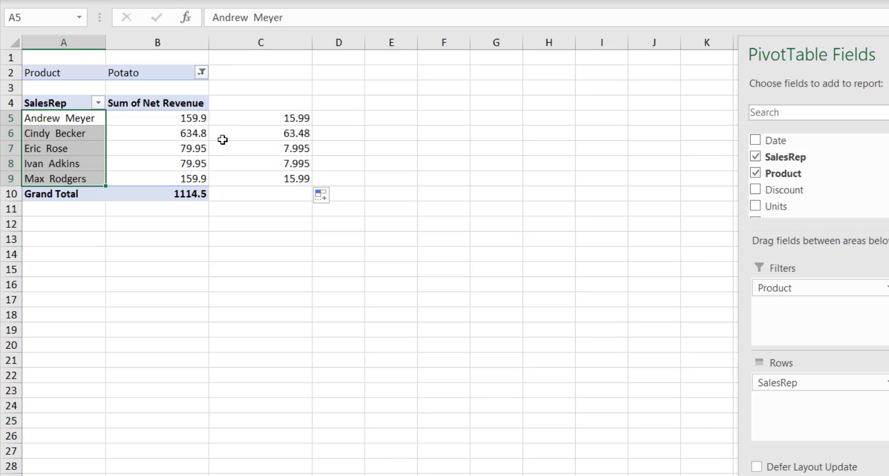
pyautogui.moveTo(257, 119); pyautogui.dragTo(264, 178)
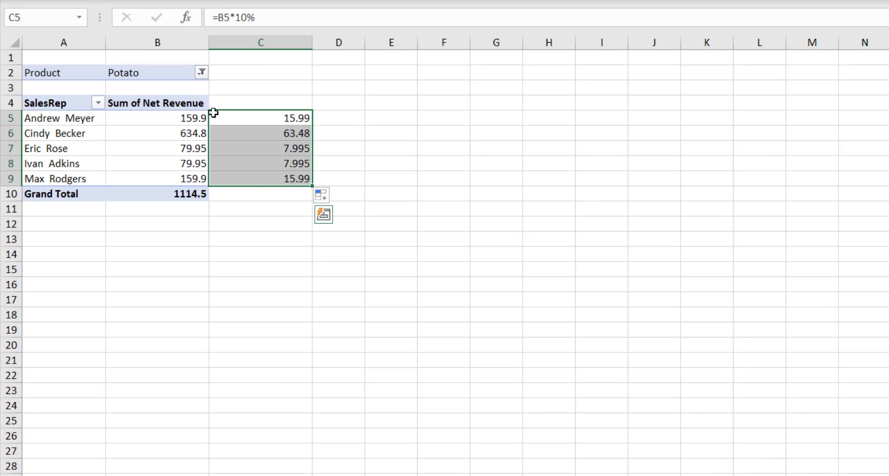
pyautogui.click(199, 73)
pyautogui.click(49, 125)
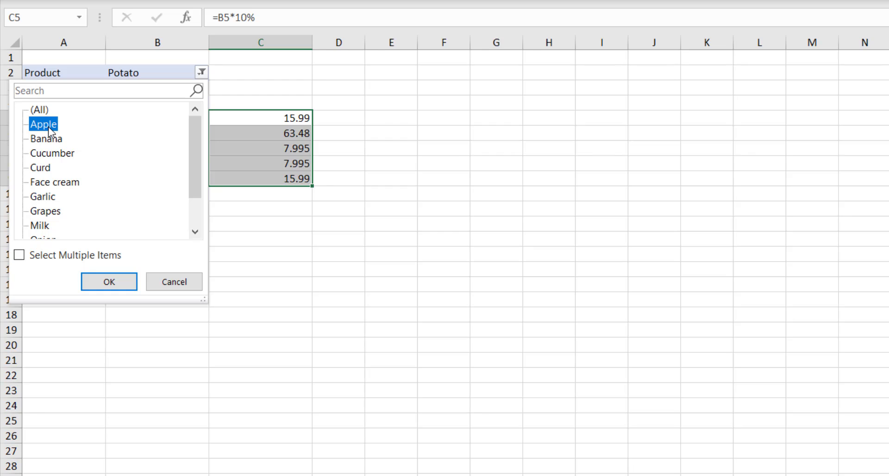
pyautogui.click(110, 281)
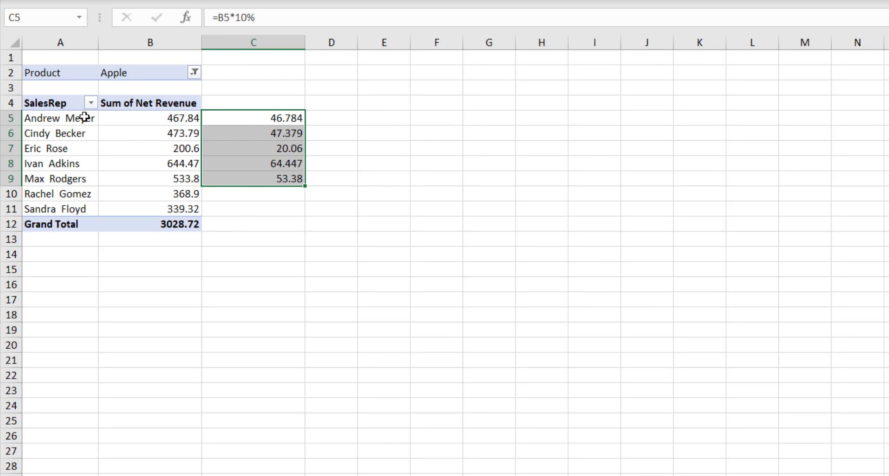
# Compare the formulas with the list of sales reps and extend the 10% formula from C9 down to C11.
pyautogui.moveTo(85, 118); pyautogui.dragTo(90, 209)
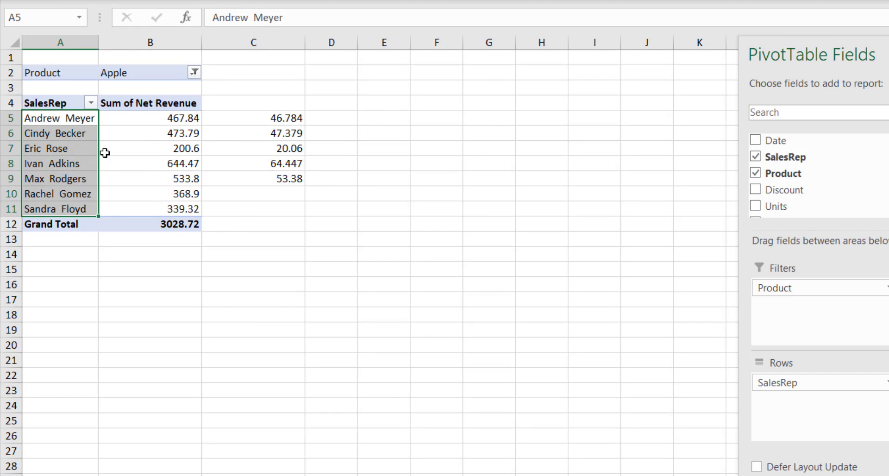
pyautogui.click(264, 181)
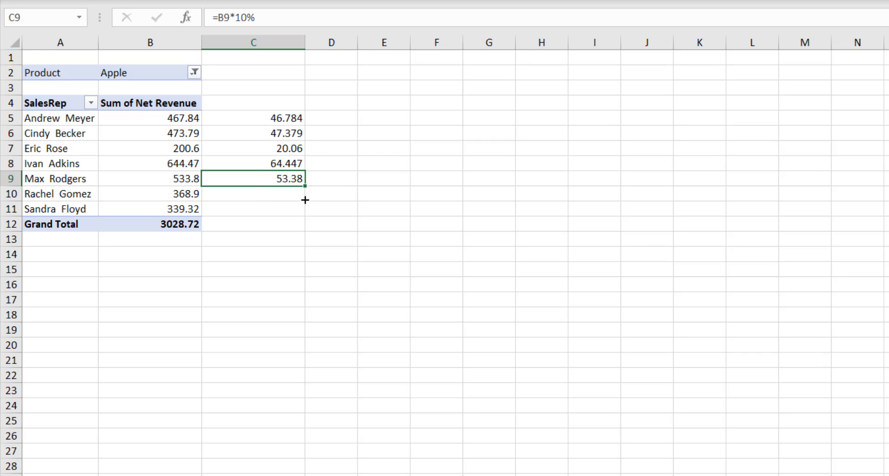
pyautogui.moveTo(305, 200); pyautogui.dragTo(303, 216)
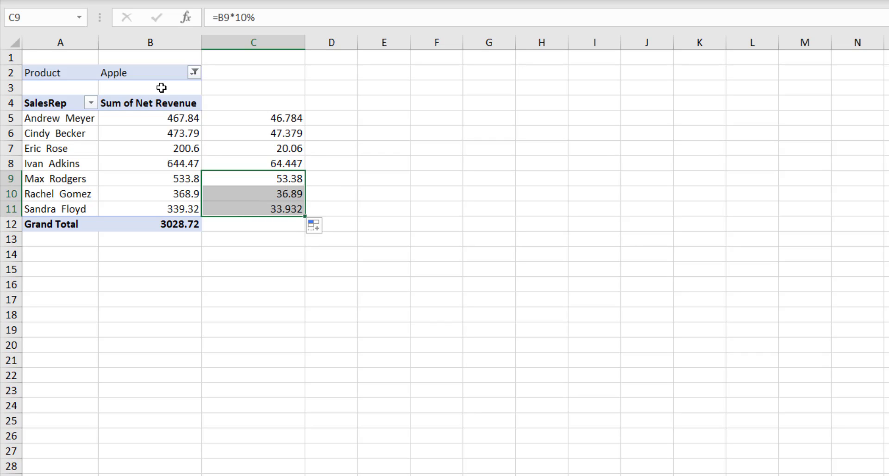
# Switch the PivotTable's Product report filter to Banana.
pyautogui.click(194, 72)
pyautogui.click(42, 139)
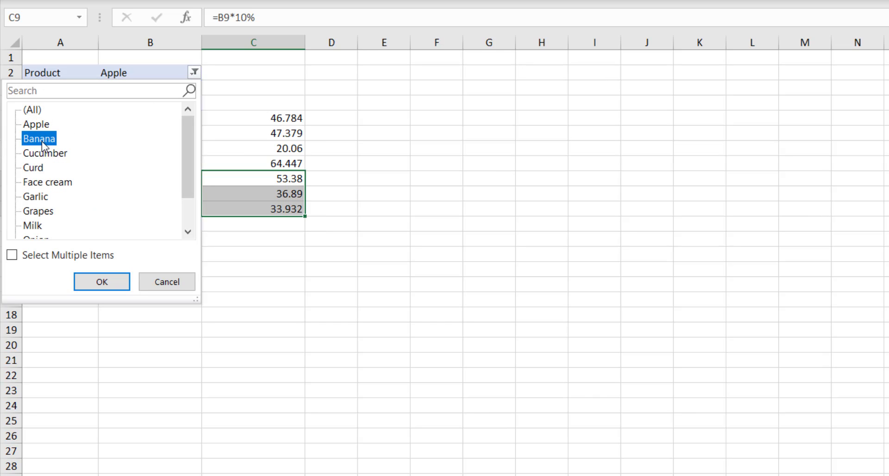
pyautogui.click(113, 282)
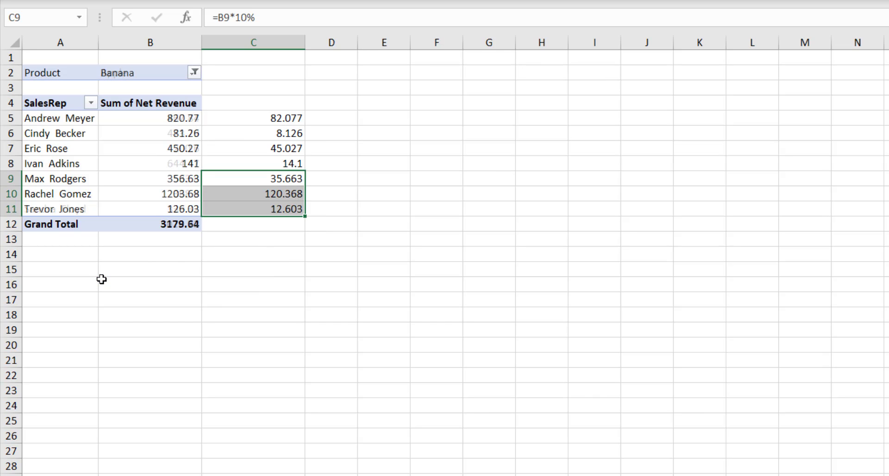
# Switch the Product report filter to Cucumber and check the column C formulas against the rows of the PivotTable.
pyautogui.click(194, 72)
pyautogui.click(50, 154)
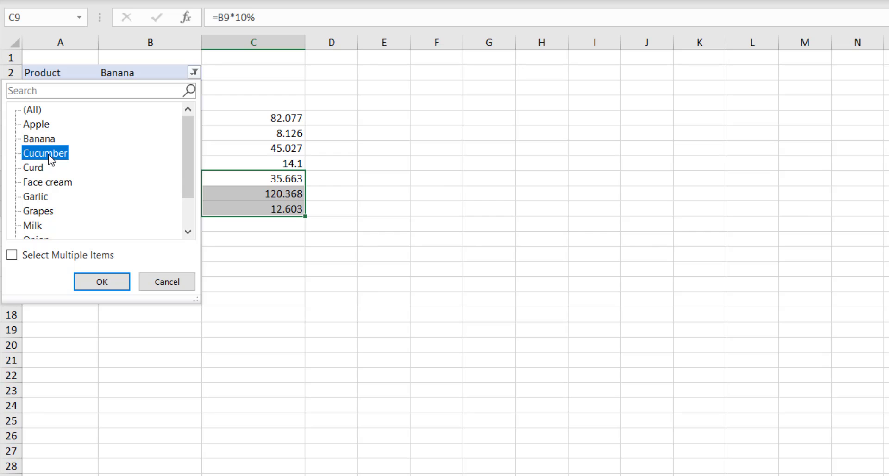
pyautogui.click(93, 281)
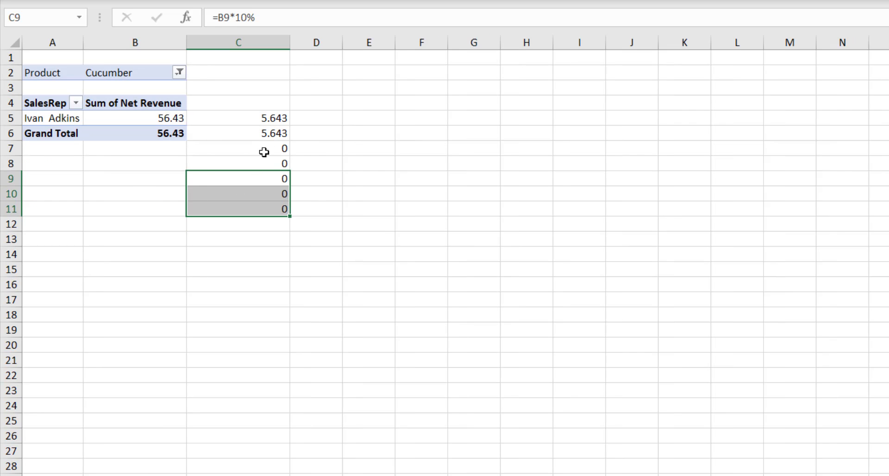
pyautogui.moveTo(264, 149); pyautogui.dragTo(256, 209)
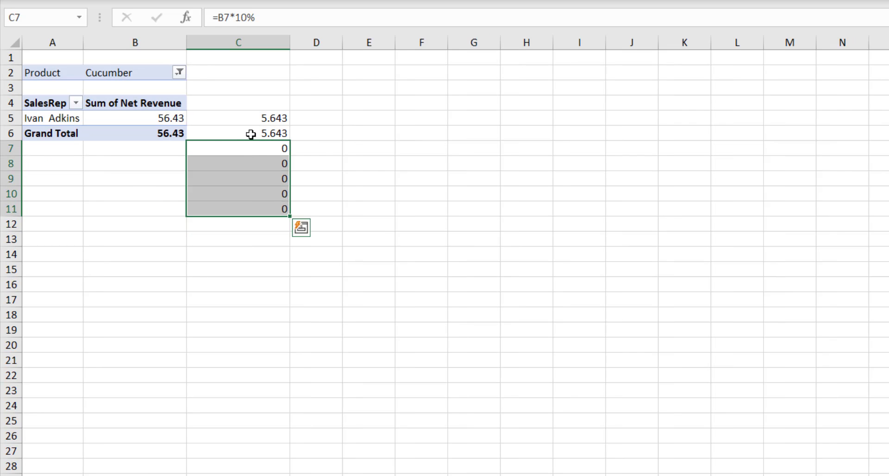
pyautogui.moveTo(250, 134); pyautogui.dragTo(255, 210)
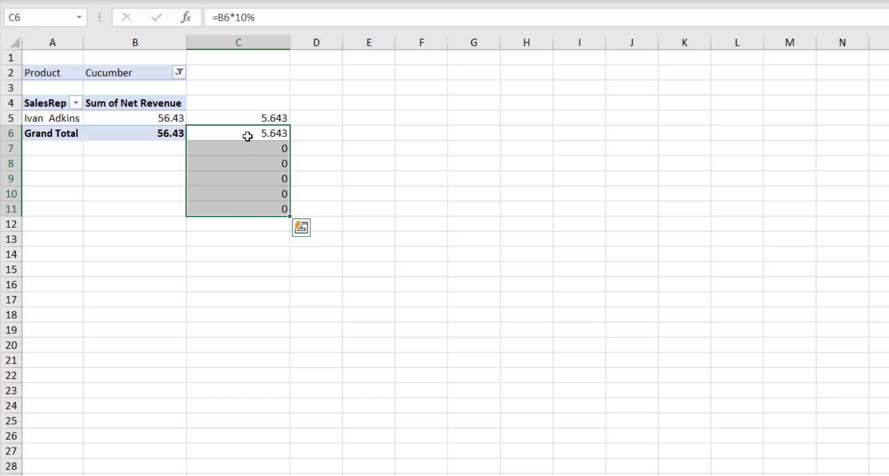
pyautogui.click(258, 162)
pyautogui.click(140, 180)
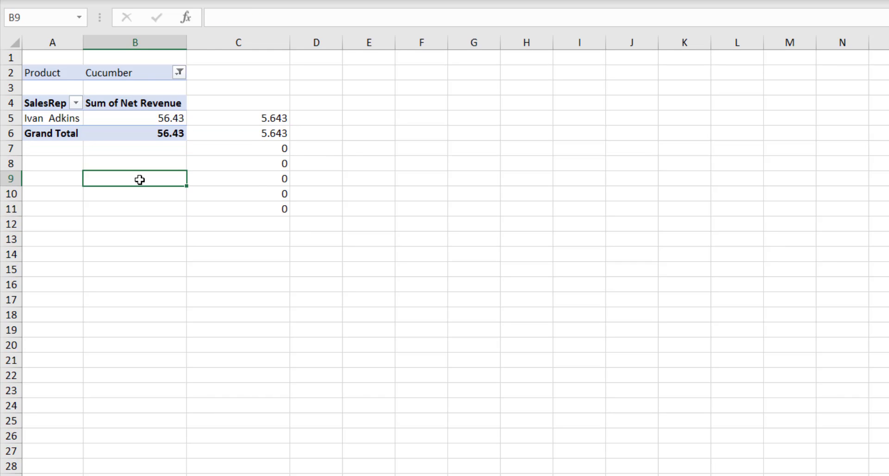
pyautogui.click(156, 150)
pyautogui.click(228, 167)
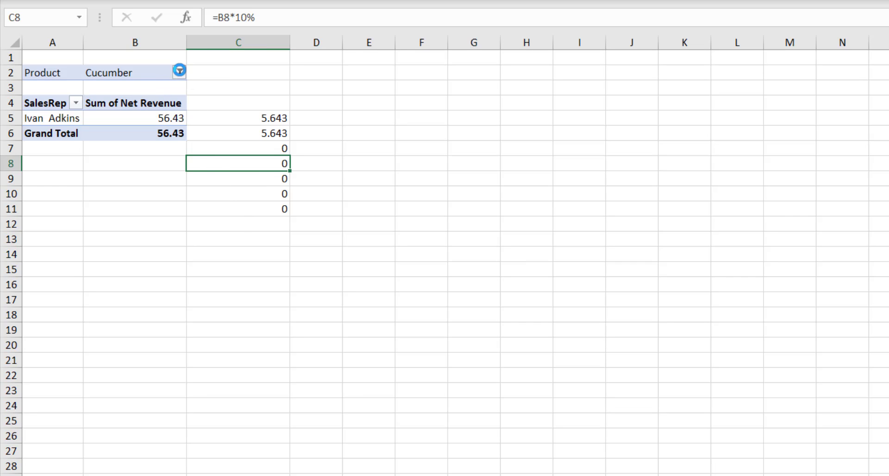
# Reset the Product report filter to (All) and clear the contents of column C.
pyautogui.click(179, 72)
pyautogui.click(36, 111)
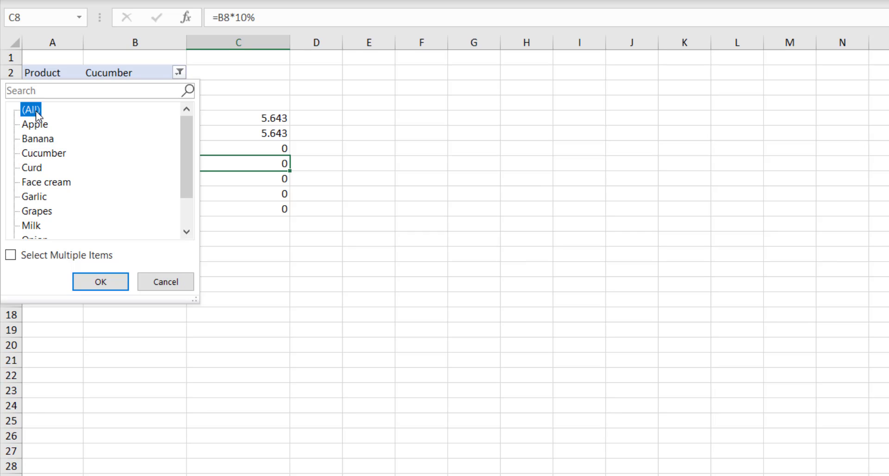
pyautogui.click(103, 290)
pyautogui.click(278, 41)
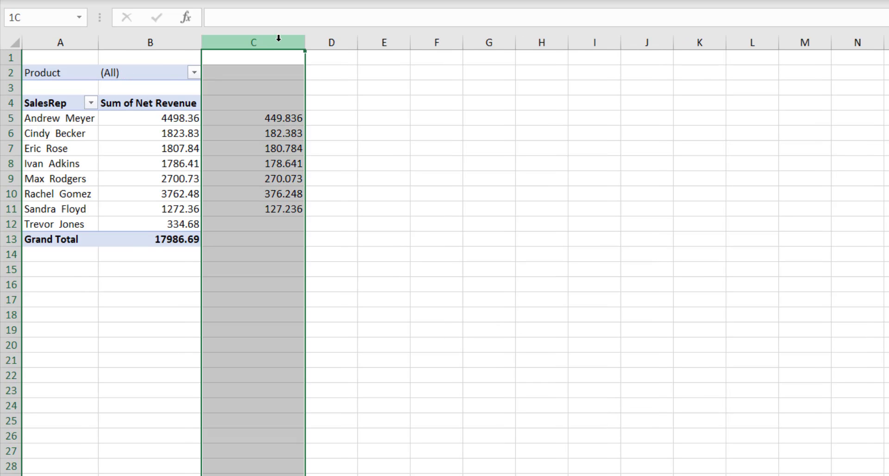
pyautogui.press('Delete')
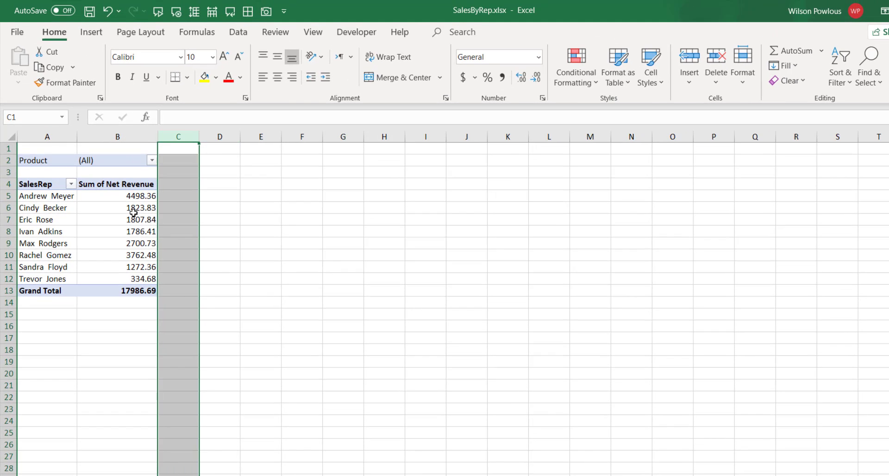
# Insert a calculated field named Commission into the PivotTable with the formula =10% * 'Net Revenue'.
pyautogui.click(133, 212)
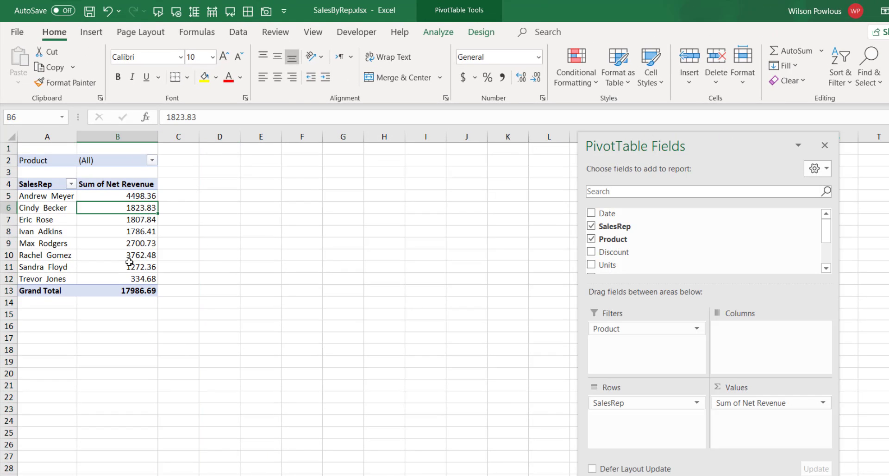
pyautogui.click(109, 223)
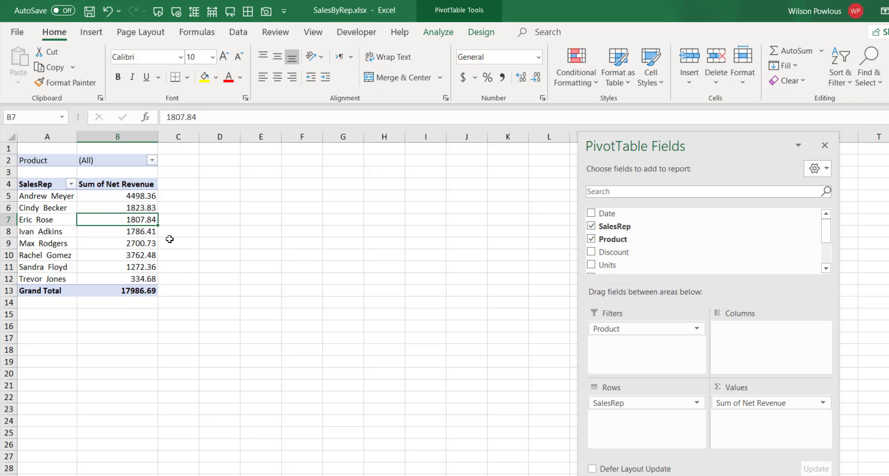
pyautogui.click(439, 32)
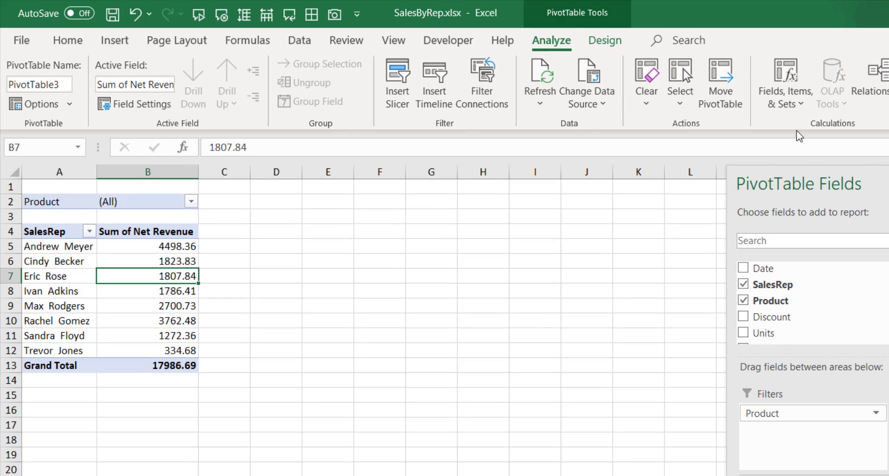
pyautogui.click(801, 106)
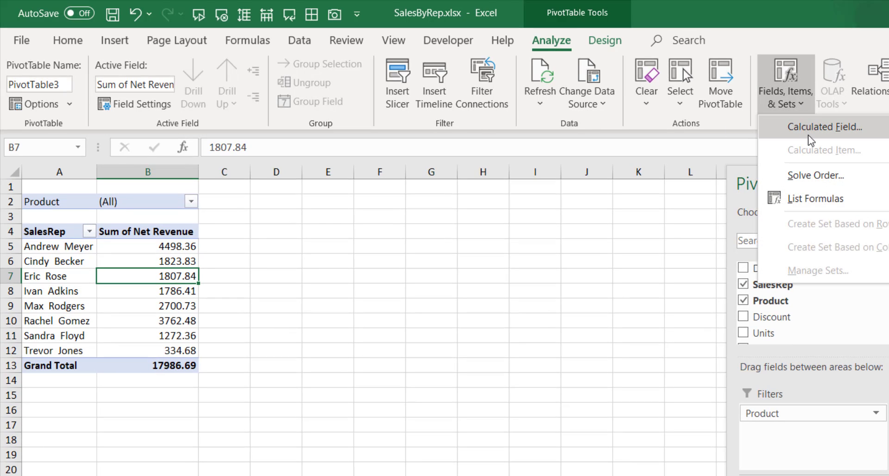
pyautogui.click(836, 132)
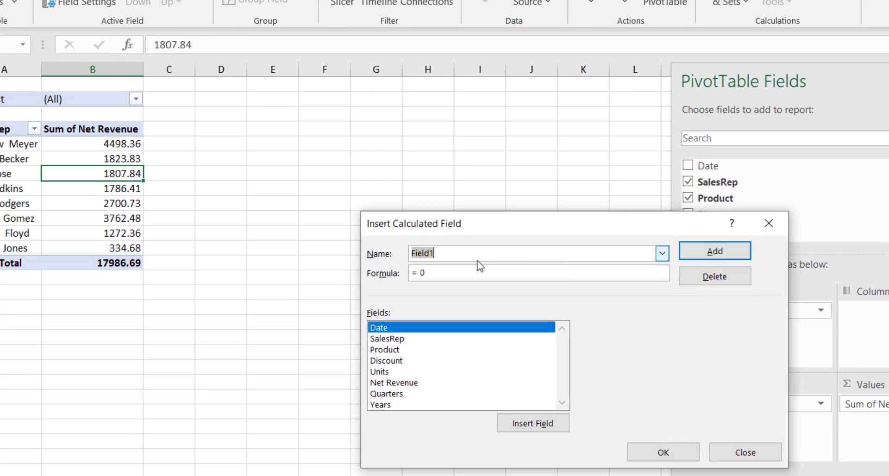
pyautogui.write('Commission')
pyautogui.press('Tab')
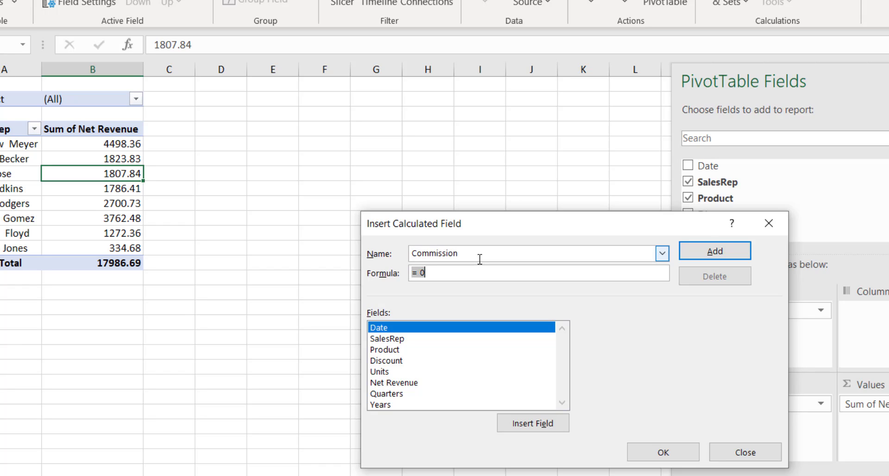
pyautogui.write('=')
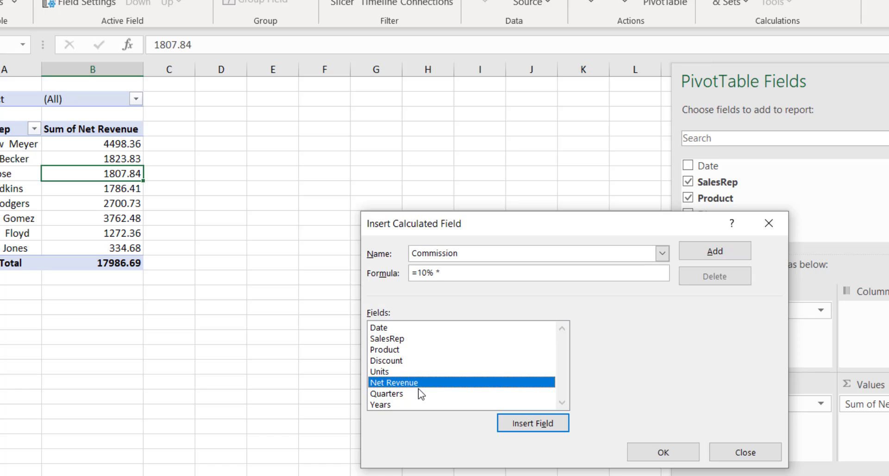
pyautogui.click(522, 427)
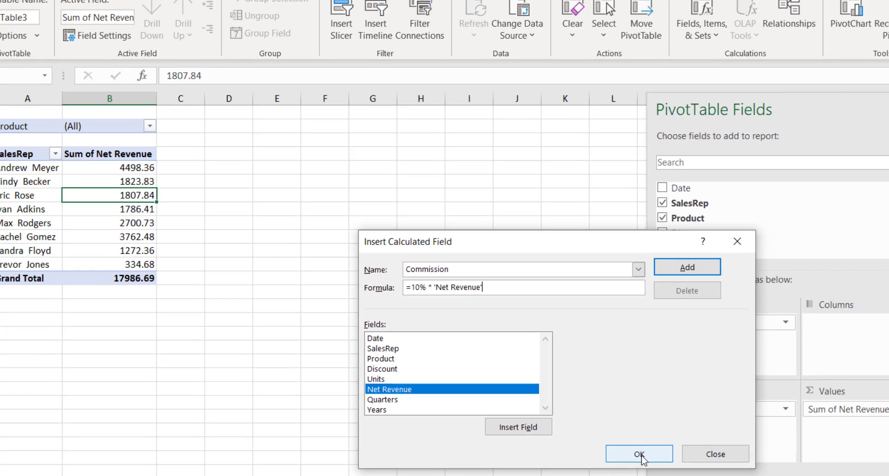
pyautogui.click(664, 453)
# Remove Sum of Commission from the PivotTable's values and add the Commission field back as a value.
pyautogui.click(235, 228)
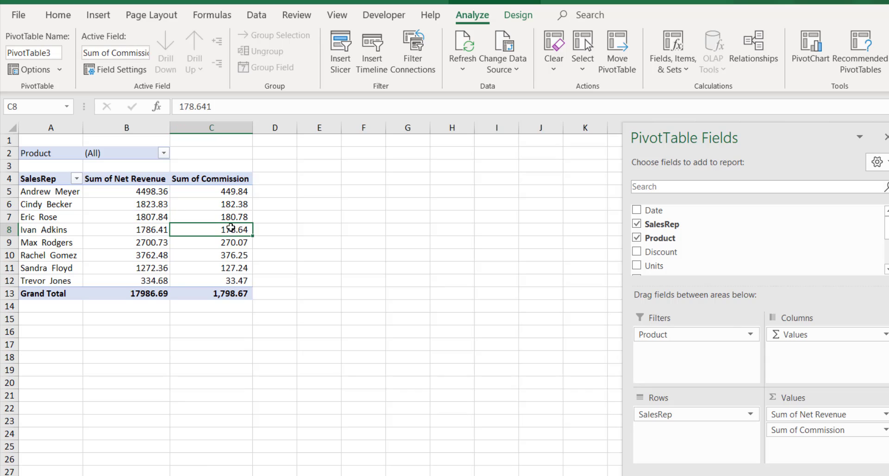
pyautogui.scroll(-2, 886, 250)
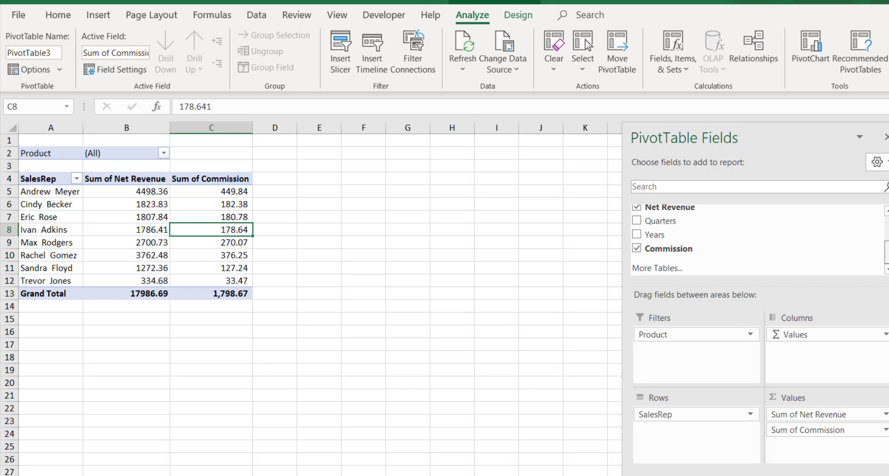
pyautogui.moveTo(826, 430); pyautogui.dragTo(546, 292)
pyautogui.moveTo(663, 250); pyautogui.dragTo(807, 440)
pyautogui.click(233, 229)
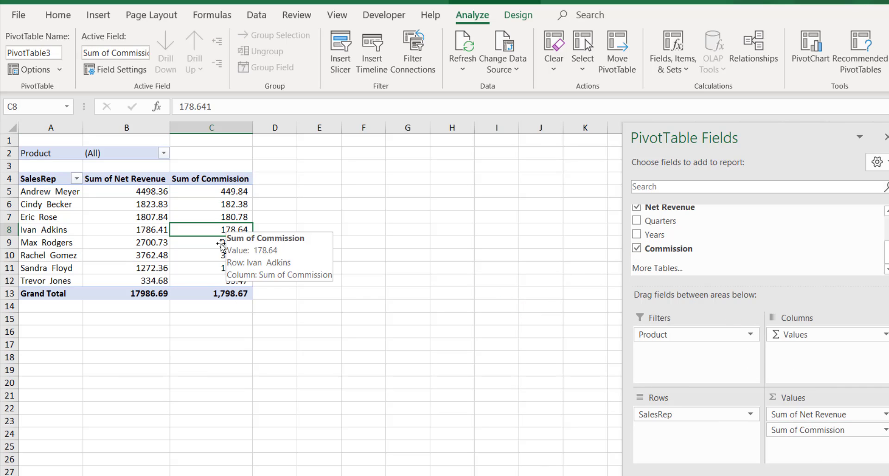
# Widen column A slightly and compare the commission amounts with net revenue, including the grand totals.
pyautogui.click(155, 191)
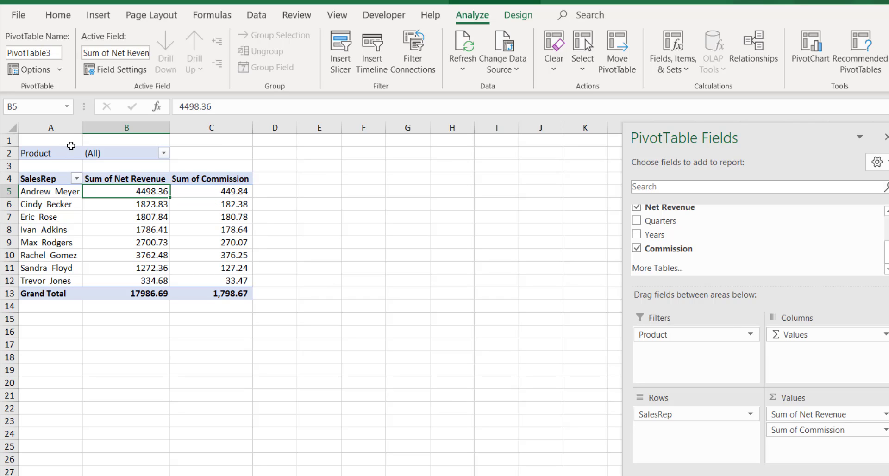
pyautogui.moveTo(83, 123); pyautogui.dragTo(94, 122)
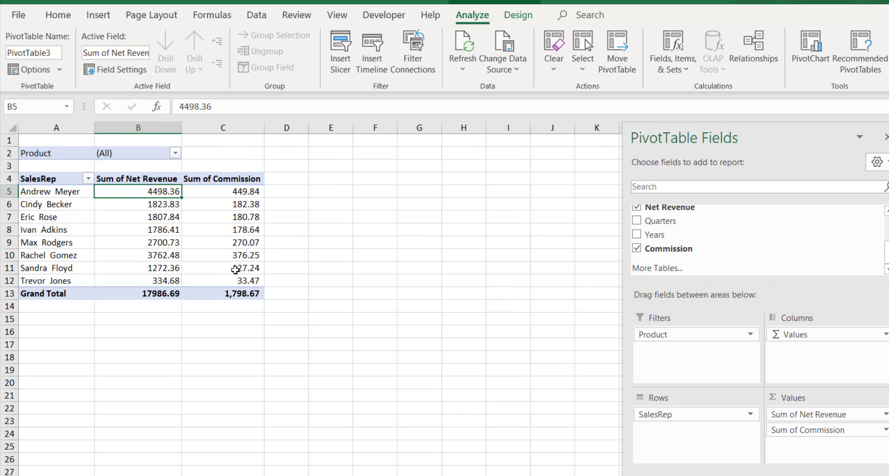
pyautogui.click(240, 281)
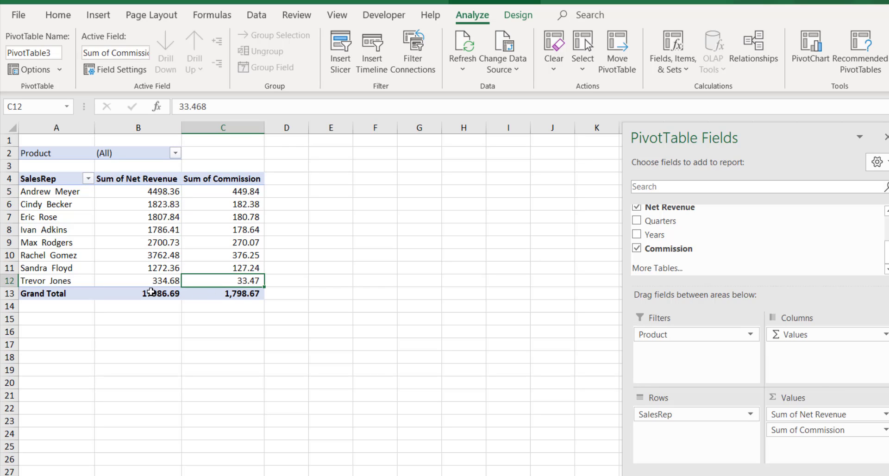
pyautogui.click(151, 292)
pyautogui.click(217, 294)
pyautogui.click(150, 214)
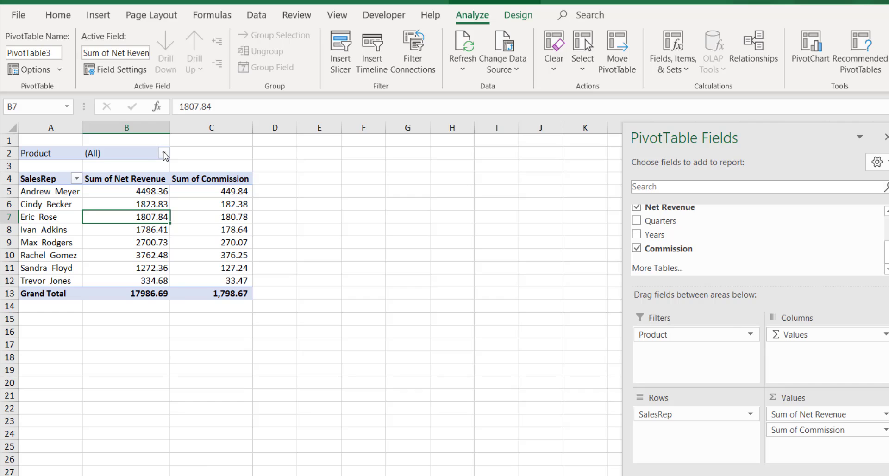
# Filter the PivotTable's Product report filter to Apple and check the commission values in C5:C11.
pyautogui.click(164, 153)
pyautogui.click(33, 198)
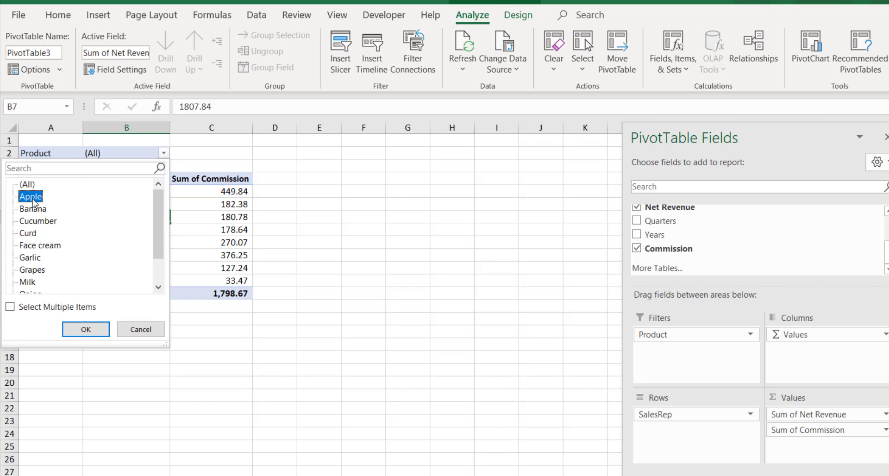
pyautogui.click(80, 331)
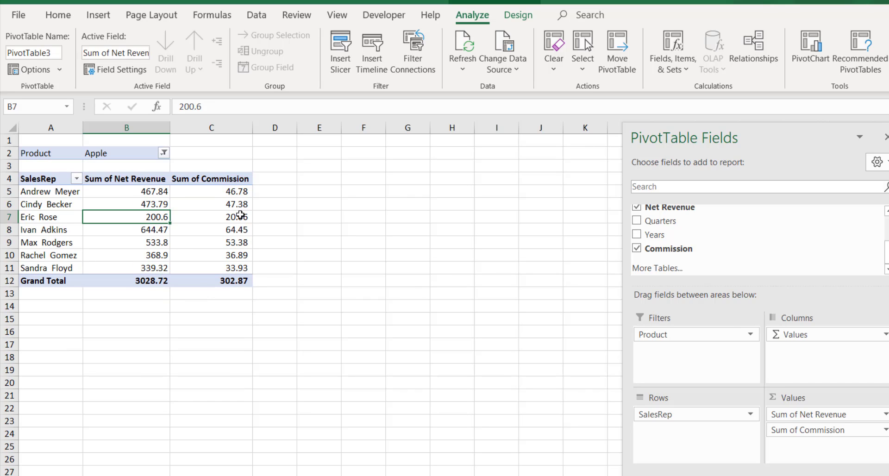
pyautogui.moveTo(226, 188); pyautogui.dragTo(212, 270)
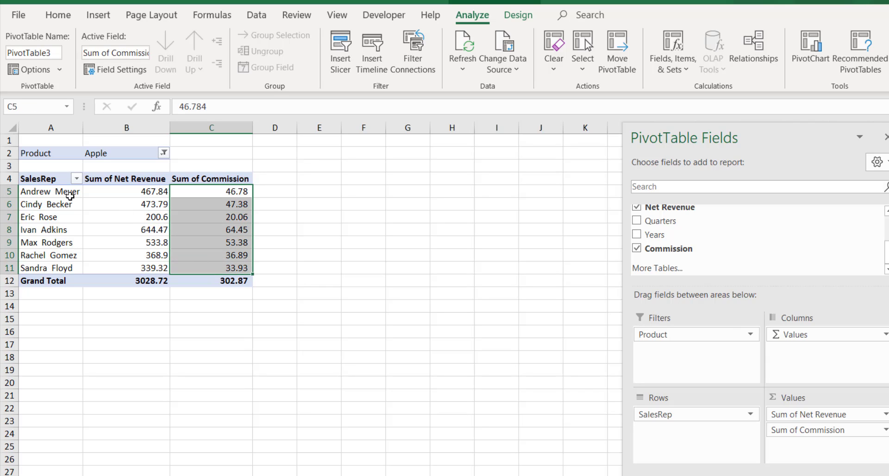
pyautogui.click(232, 191)
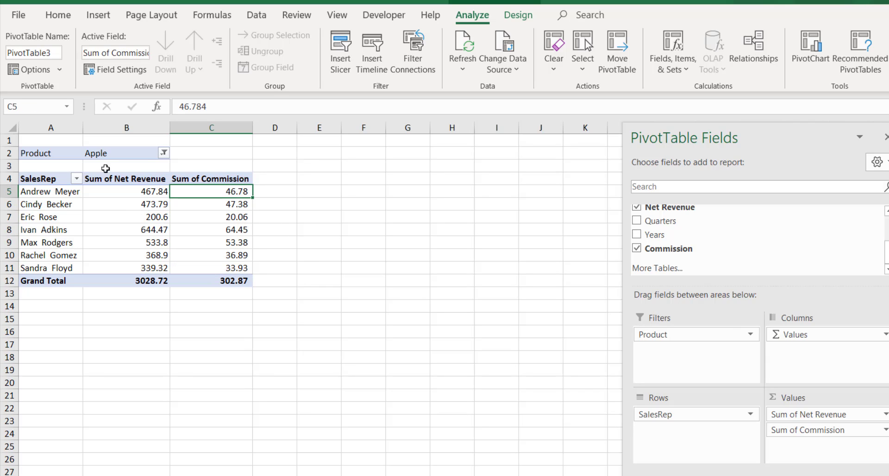
# Switch the Product report filter to Cucumber and compare the remaining sales rep's commission with the net revenue.
pyautogui.click(164, 153)
pyautogui.click(34, 222)
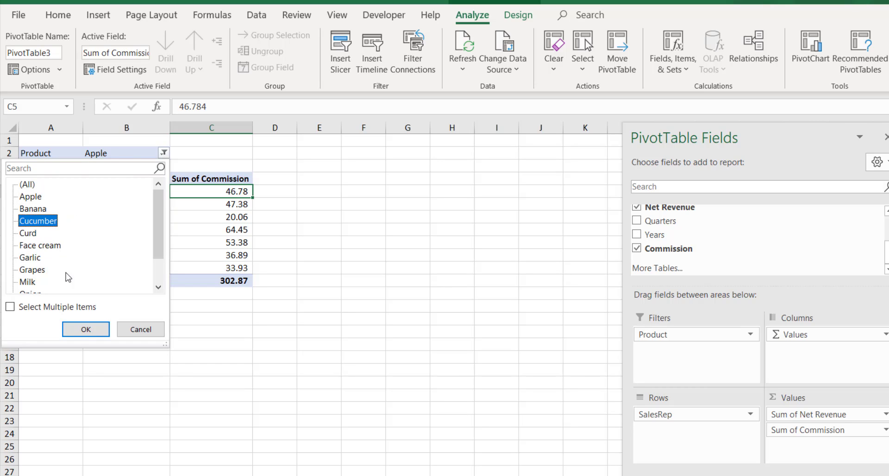
pyautogui.click(80, 329)
pyautogui.click(51, 188)
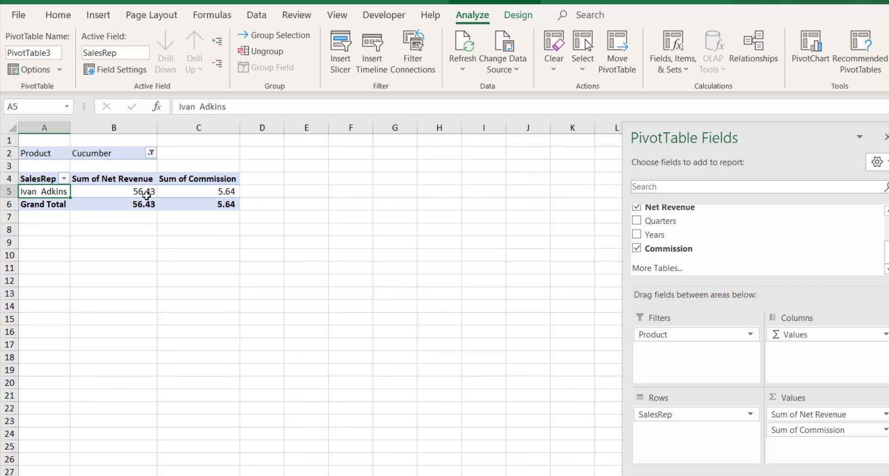
pyautogui.click(197, 193)
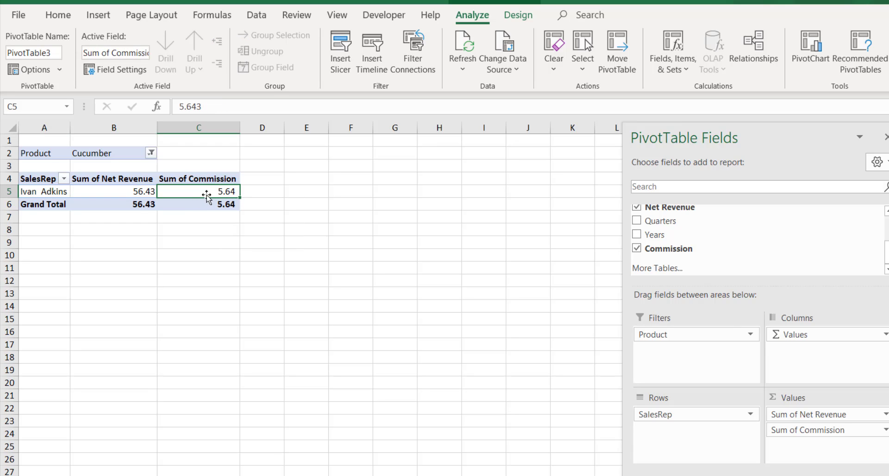
pyautogui.click(137, 190)
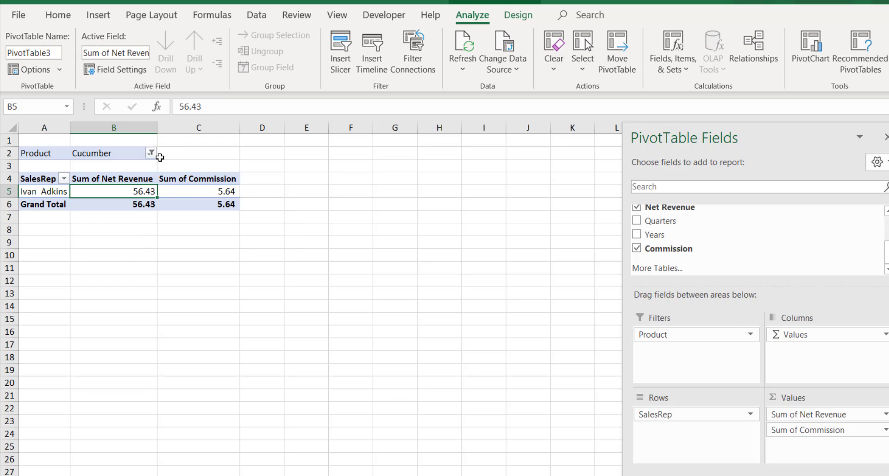
# Switch the Product report filter to Face cream and check a commission value in column C.
pyautogui.click(151, 153)
pyautogui.click(40, 245)
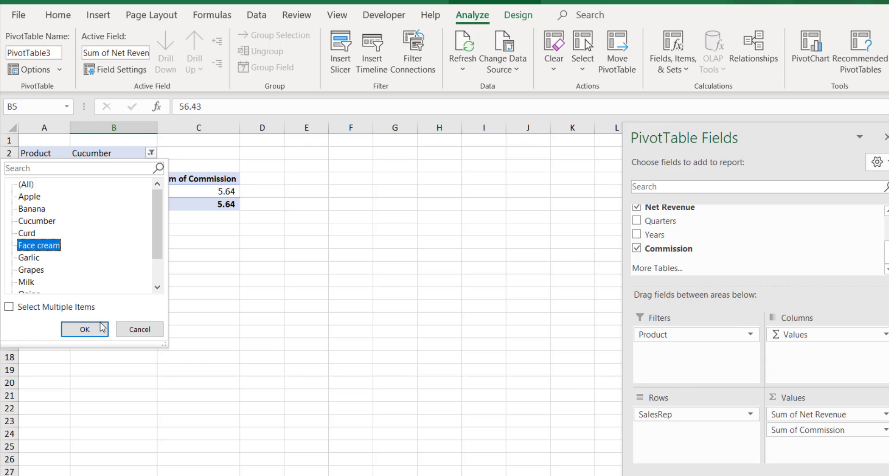
pyautogui.click(93, 329)
pyautogui.click(226, 238)
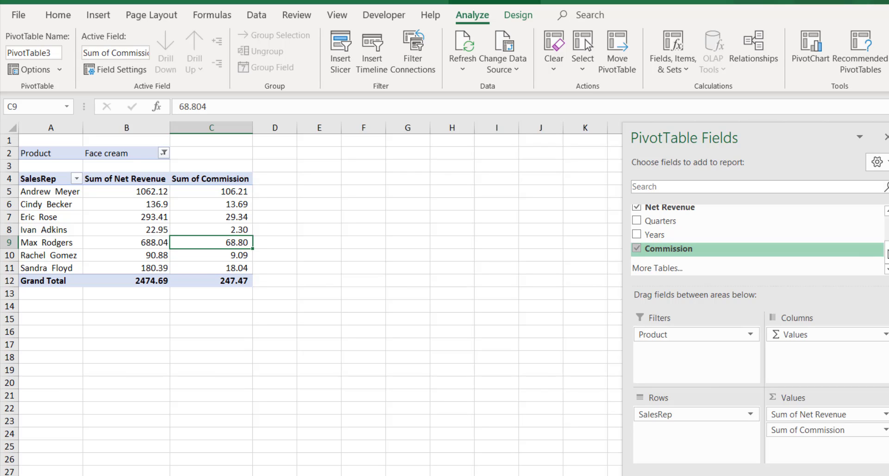
# Move the PivotTable Fields pane closer to the PivotTable, locate the Commission field in its list and inspect its values in column C.
pyautogui.moveTo(801, 128); pyautogui.dragTo(504, 136)
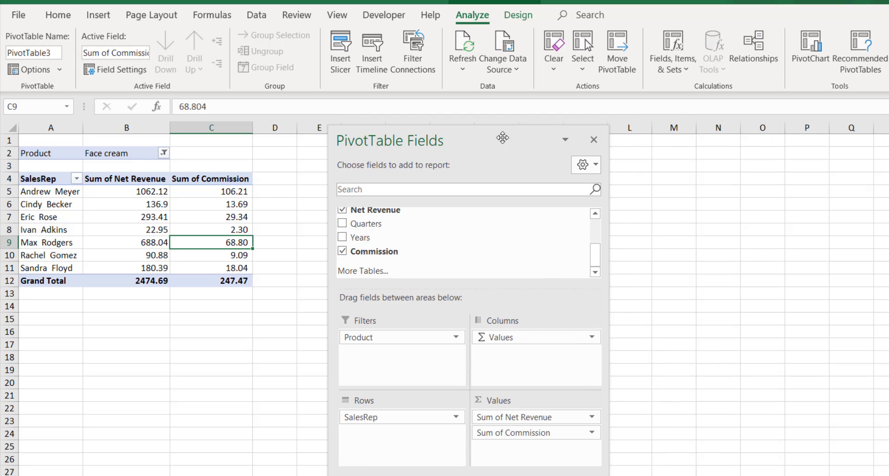
pyautogui.moveTo(595, 263); pyautogui.dragTo(599, 238)
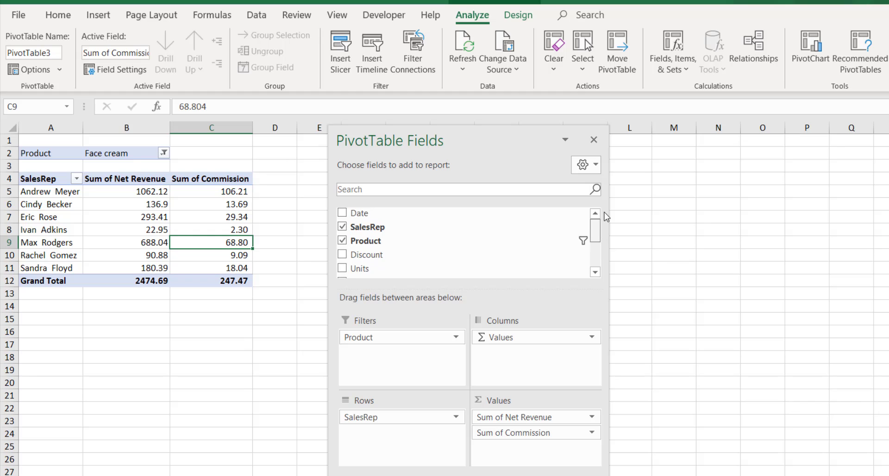
pyautogui.scroll(-2, 601, 240)
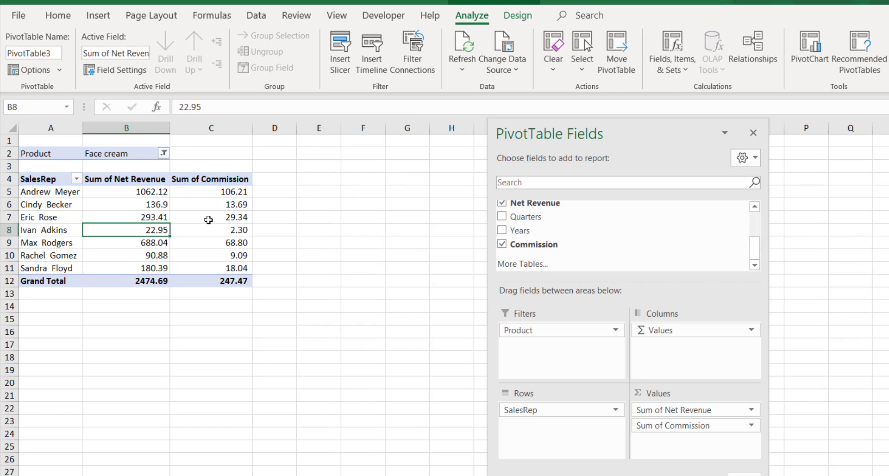
pyautogui.click(213, 217)
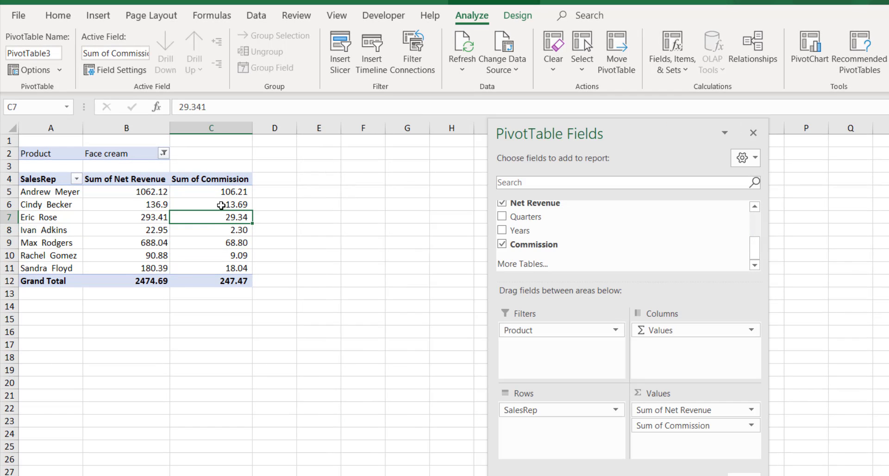
pyautogui.click(222, 191)
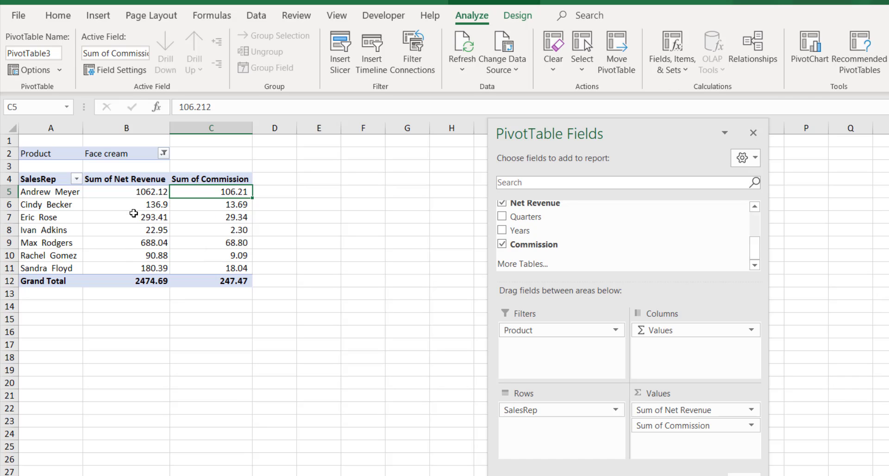
# Edit the PivotTable's existing Commission calculated field so its formula takes 20% of Net Revenue.
pyautogui.click(134, 213)
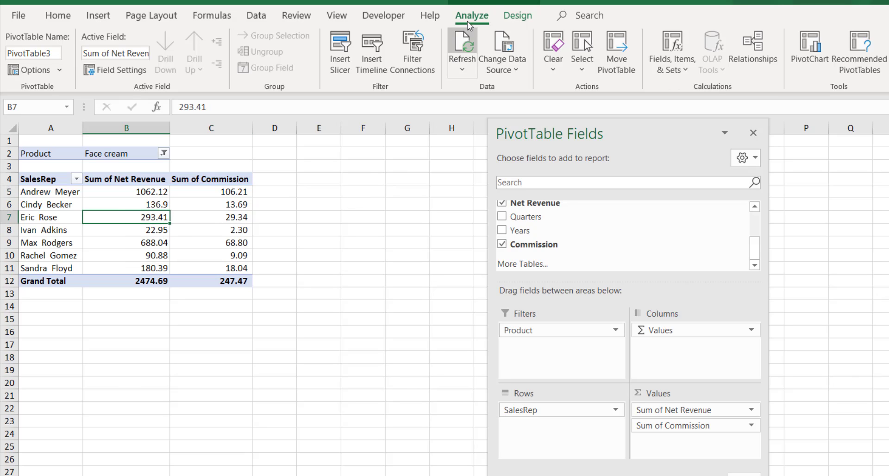
pyautogui.click(682, 73)
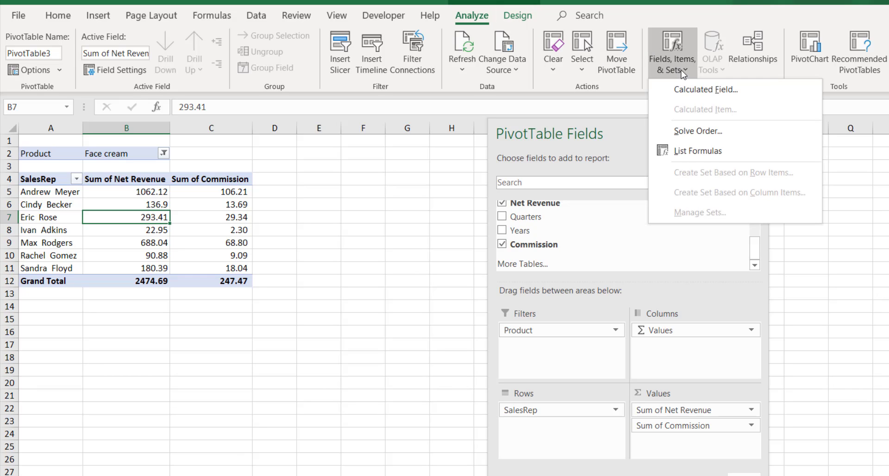
pyautogui.click(702, 91)
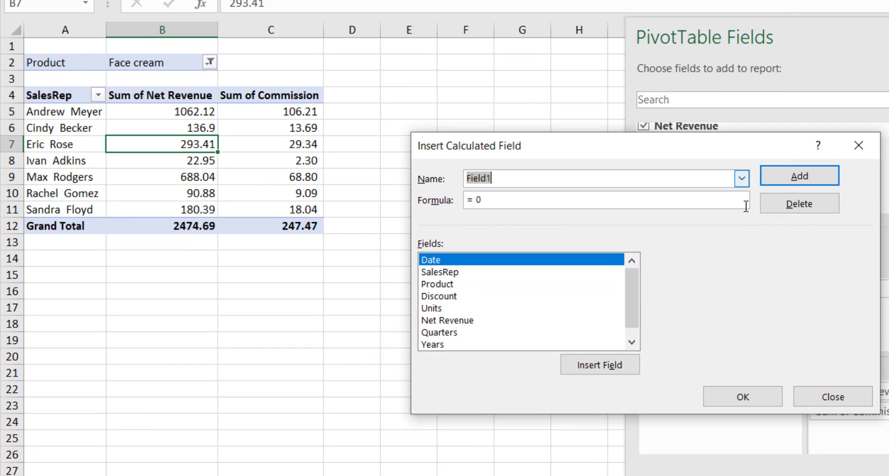
pyautogui.click(743, 178)
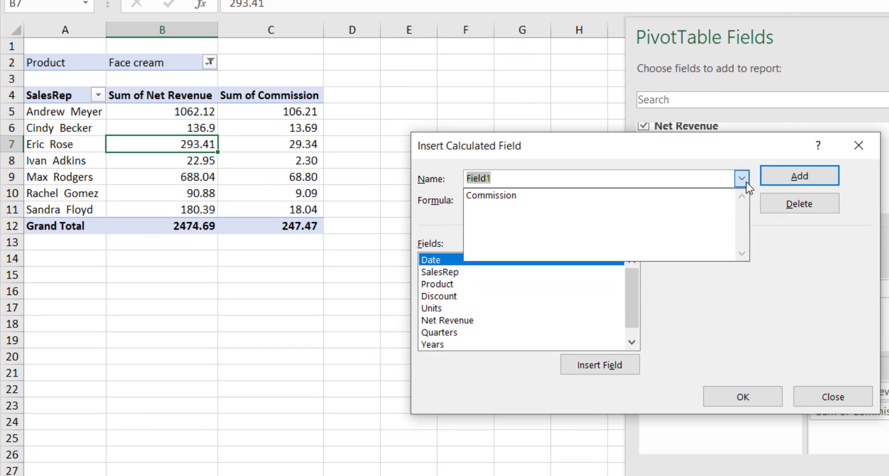
pyautogui.click(528, 196)
pyautogui.moveTo(533, 147); pyautogui.dragTo(511, 114)
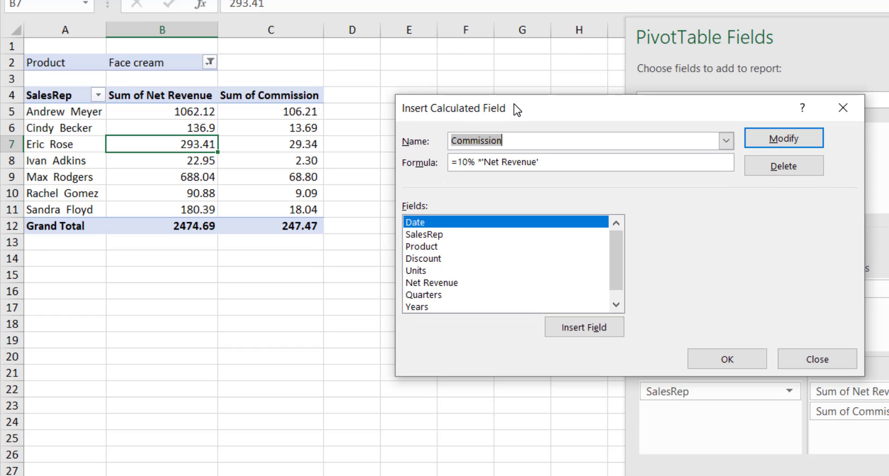
pyautogui.click(456, 168)
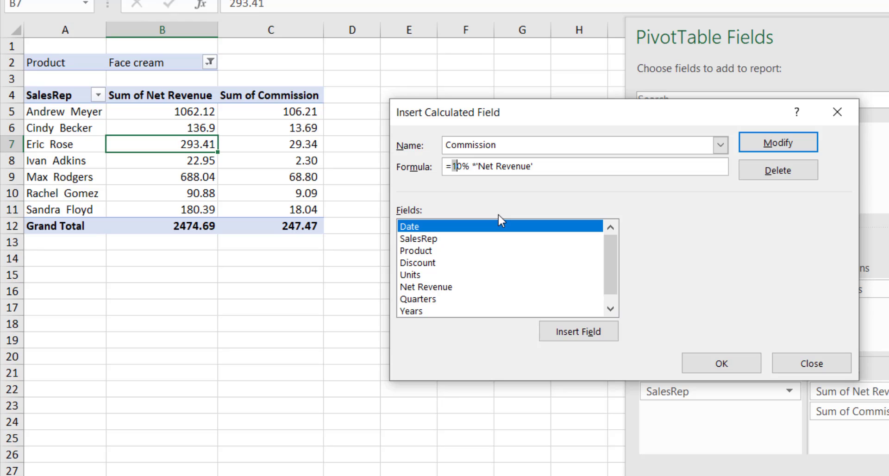
pyautogui.write('2')
pyautogui.click(717, 368)
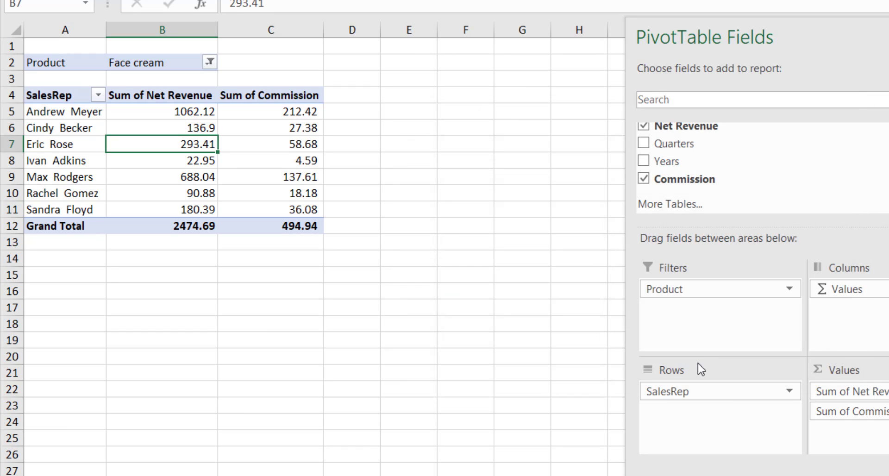
# Compare the recalculated commission values in column C with the net revenue in column B, starting with row 5.
pyautogui.click(280, 112)
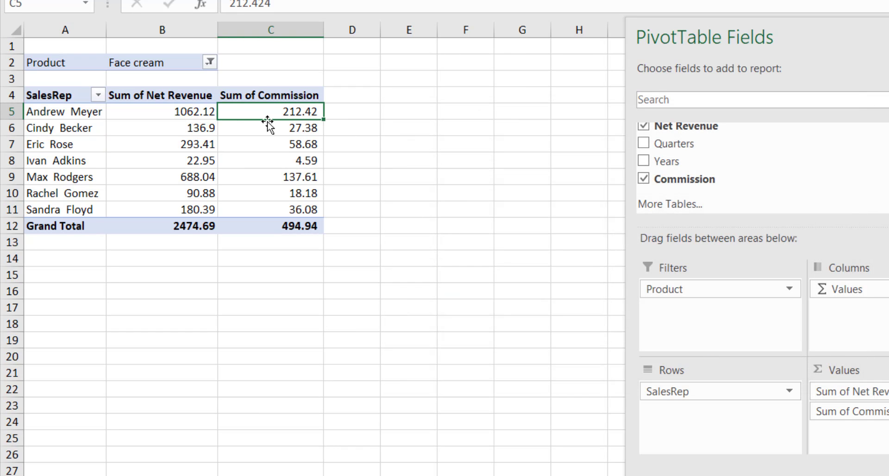
pyautogui.click(192, 113)
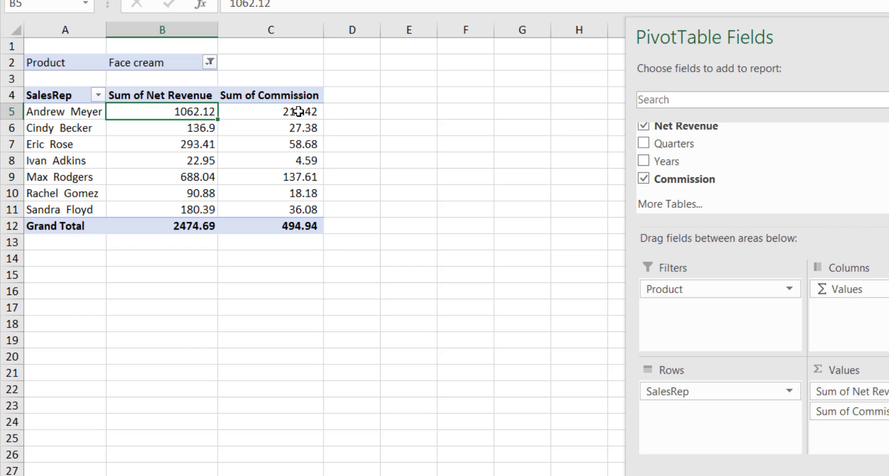
pyautogui.click(295, 112)
pyautogui.click(293, 176)
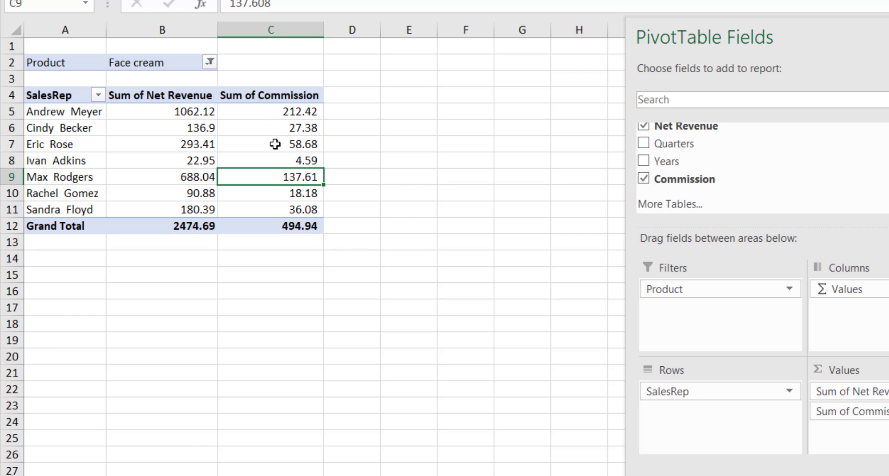
pyautogui.moveTo(275, 149)
pyautogui.click(259, 114)
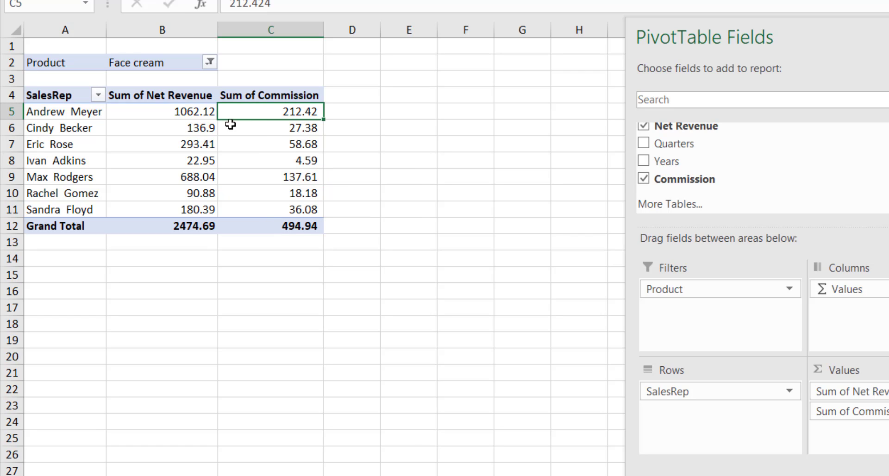
pyautogui.click(252, 188)
pyautogui.click(201, 115)
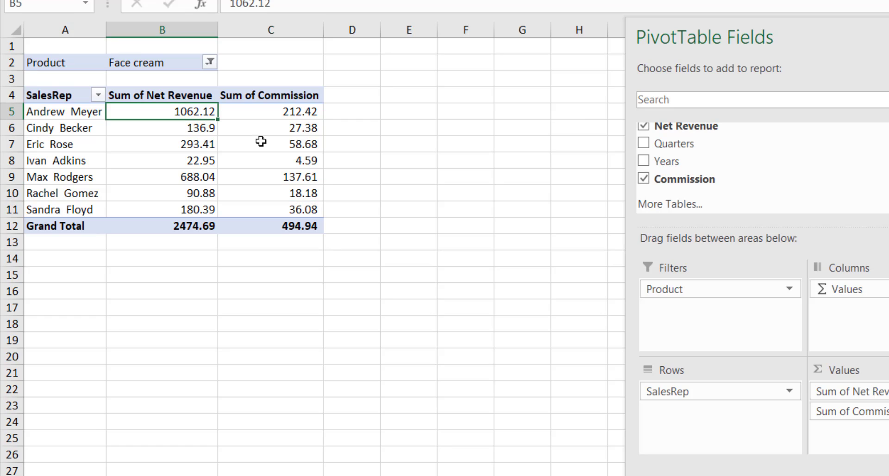
pyautogui.click(289, 112)
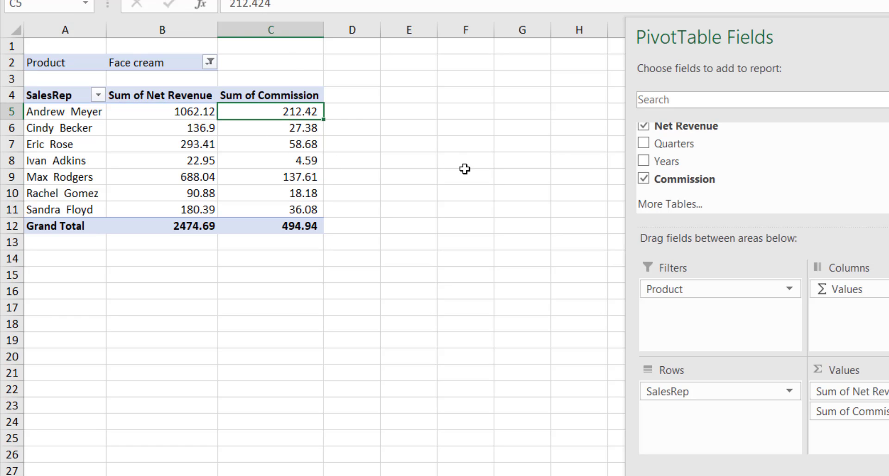
pyautogui.click(286, 145)
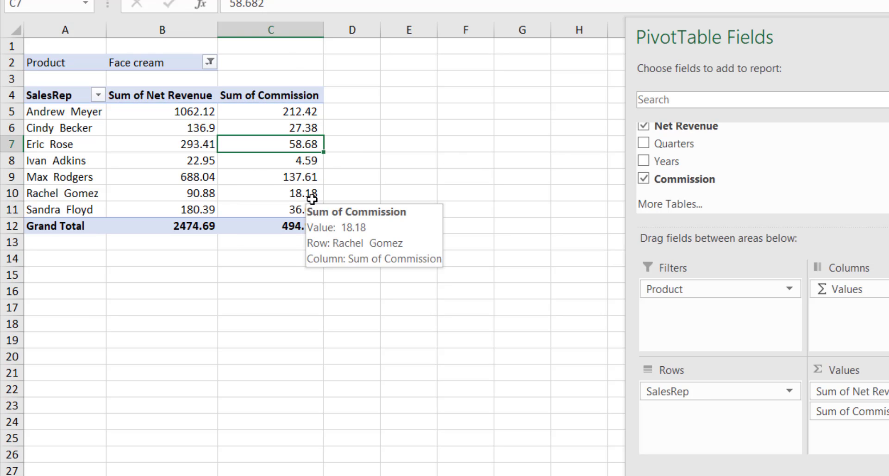